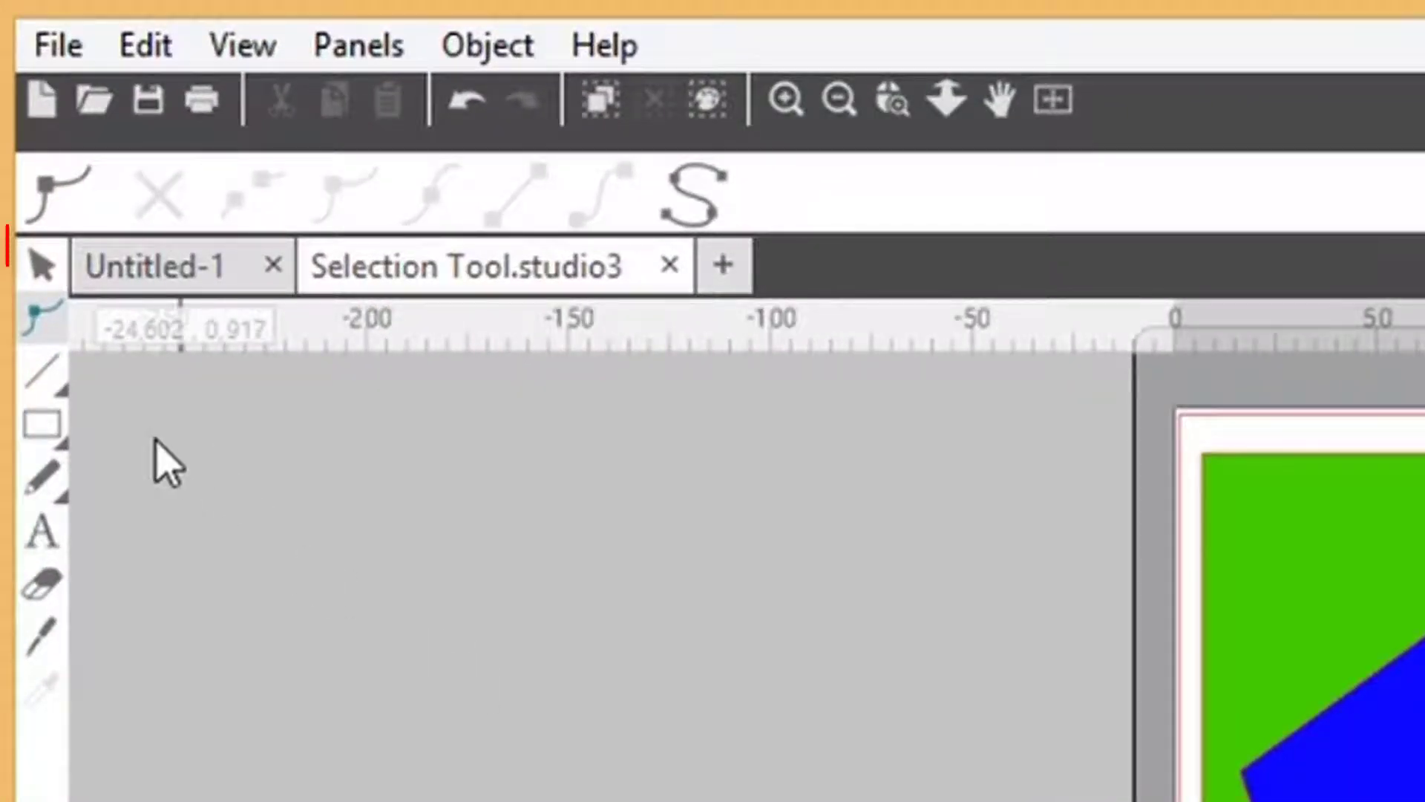
- With the Select tool, pick the red triangle, orange circle, blue pentagon and green rectangle in turn
{"action": "mouse_move", "coordinate": [33, 423]}
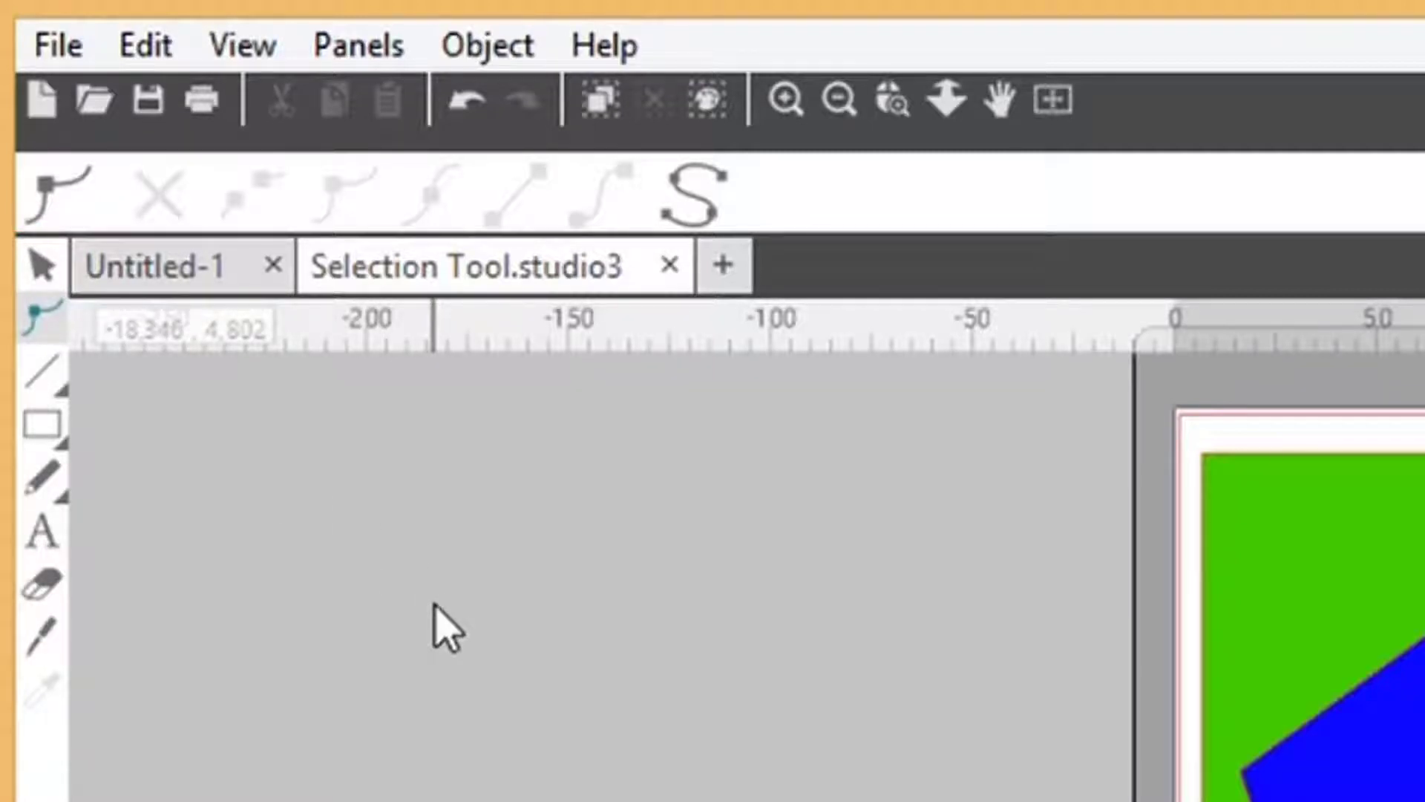
{"action": "left_click", "coordinate": [44, 273]}
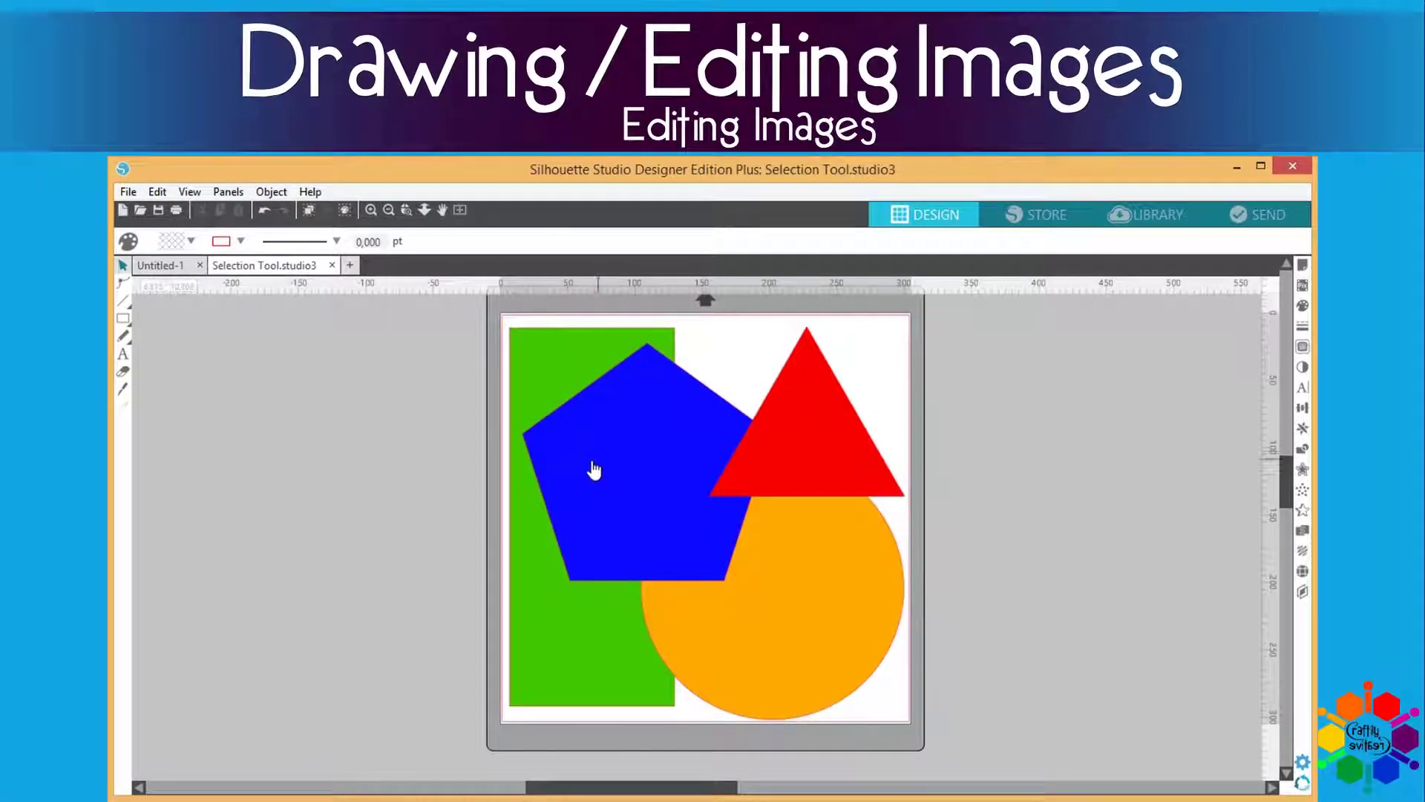
{"action": "left_click", "coordinate": [820, 456]}
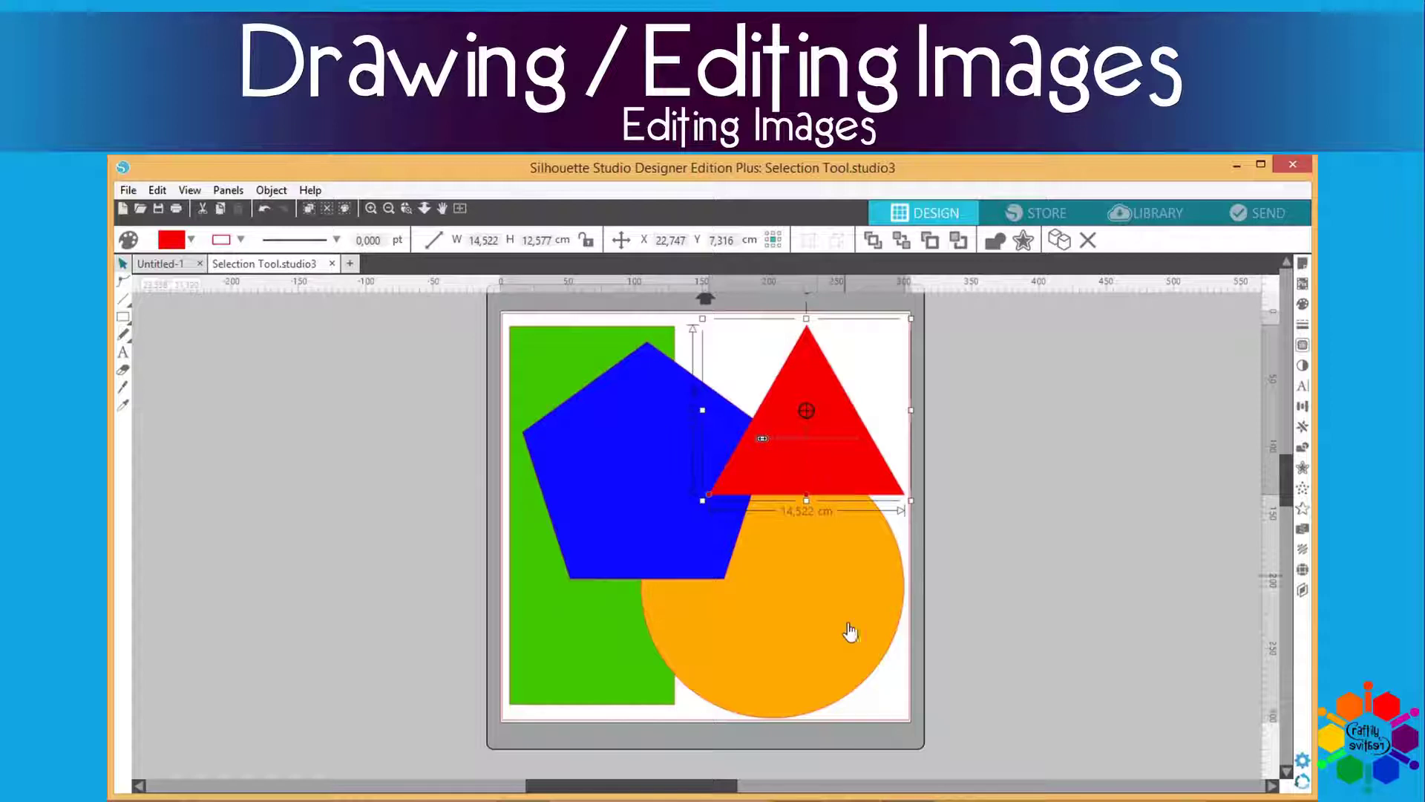
{"action": "left_click", "coordinate": [823, 655]}
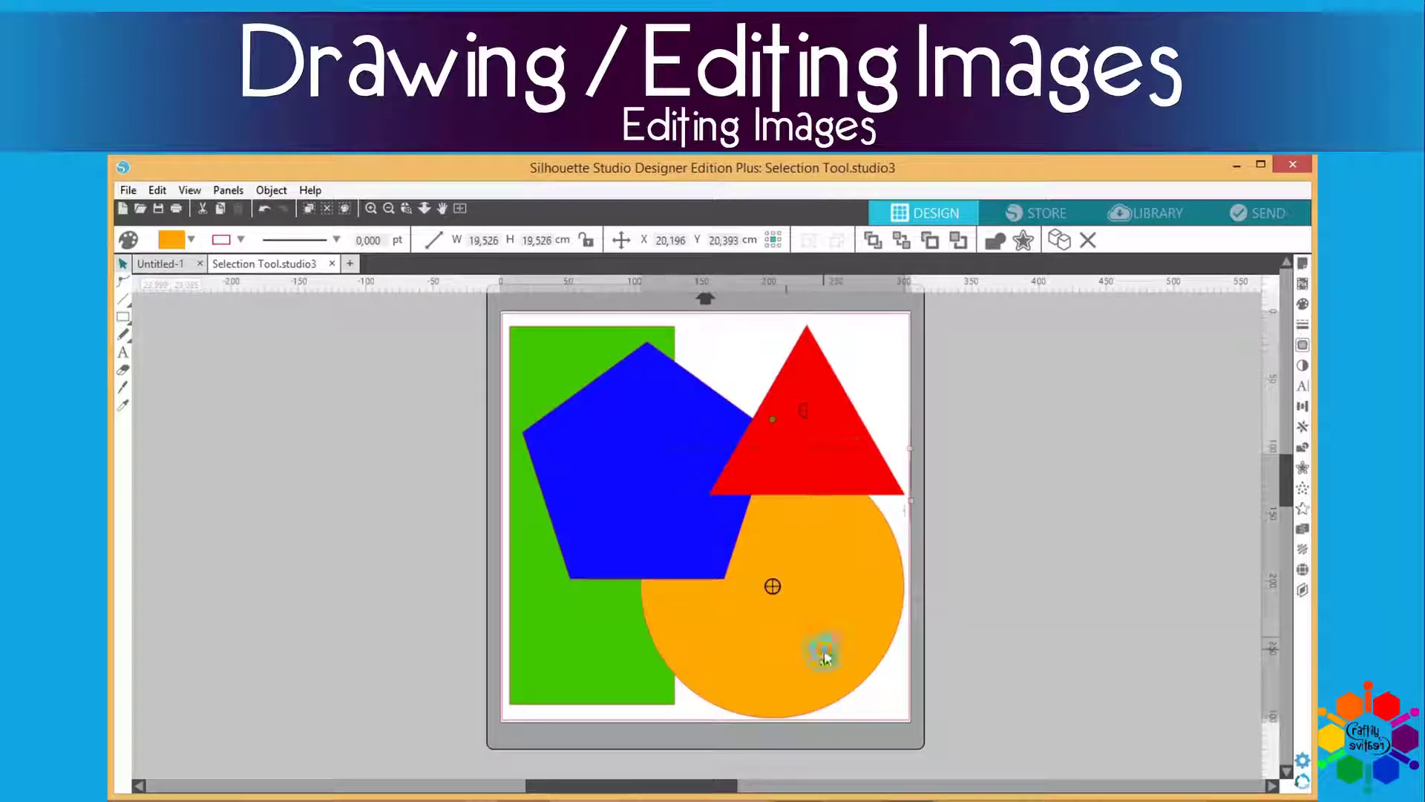
{"action": "left_click", "coordinate": [595, 500]}
{"action": "left_click", "coordinate": [555, 394]}
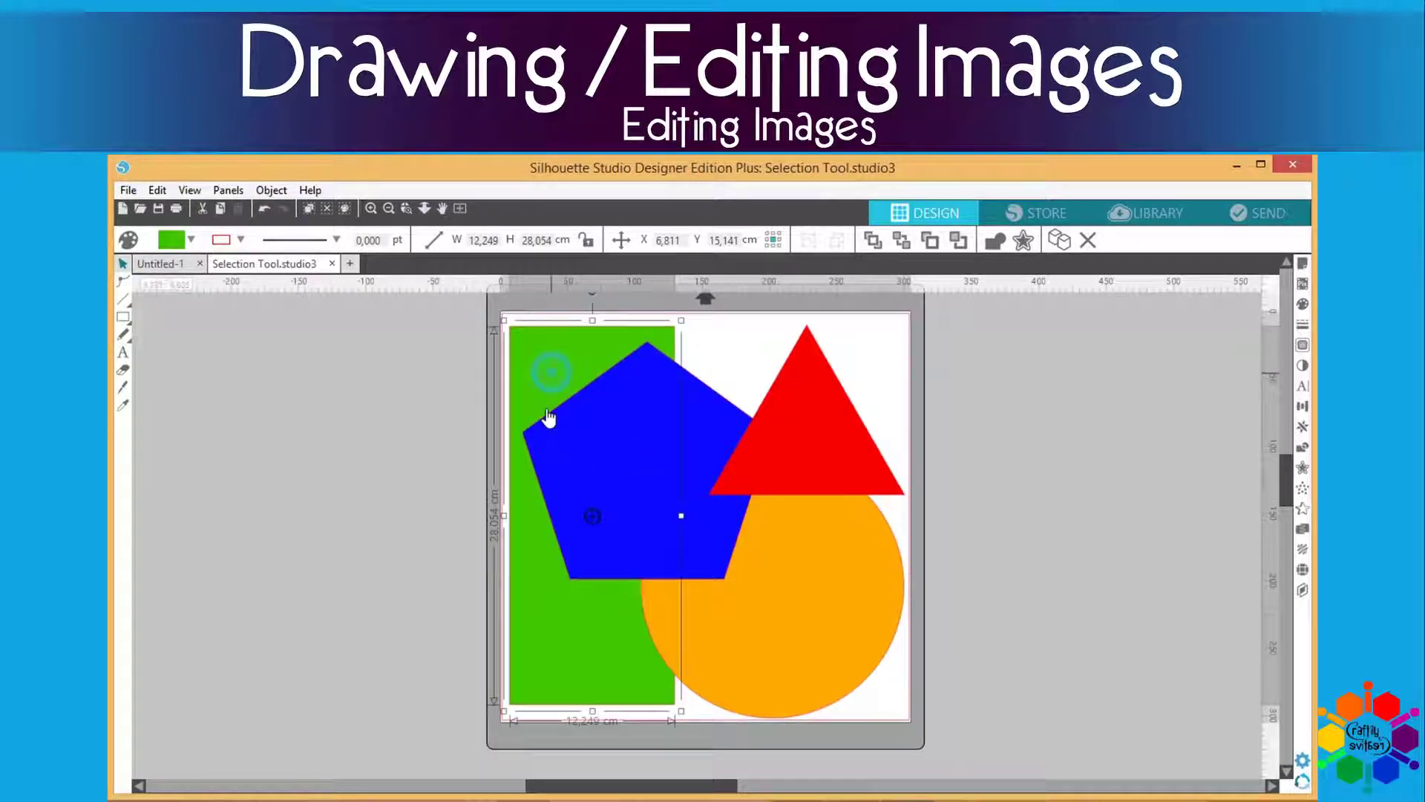
- Reselect the circle, pentagon and triangle, then double-click the triangle to enter point-editing mode
{"action": "left_click", "coordinate": [761, 679]}
{"action": "left_click", "coordinate": [671, 537]}
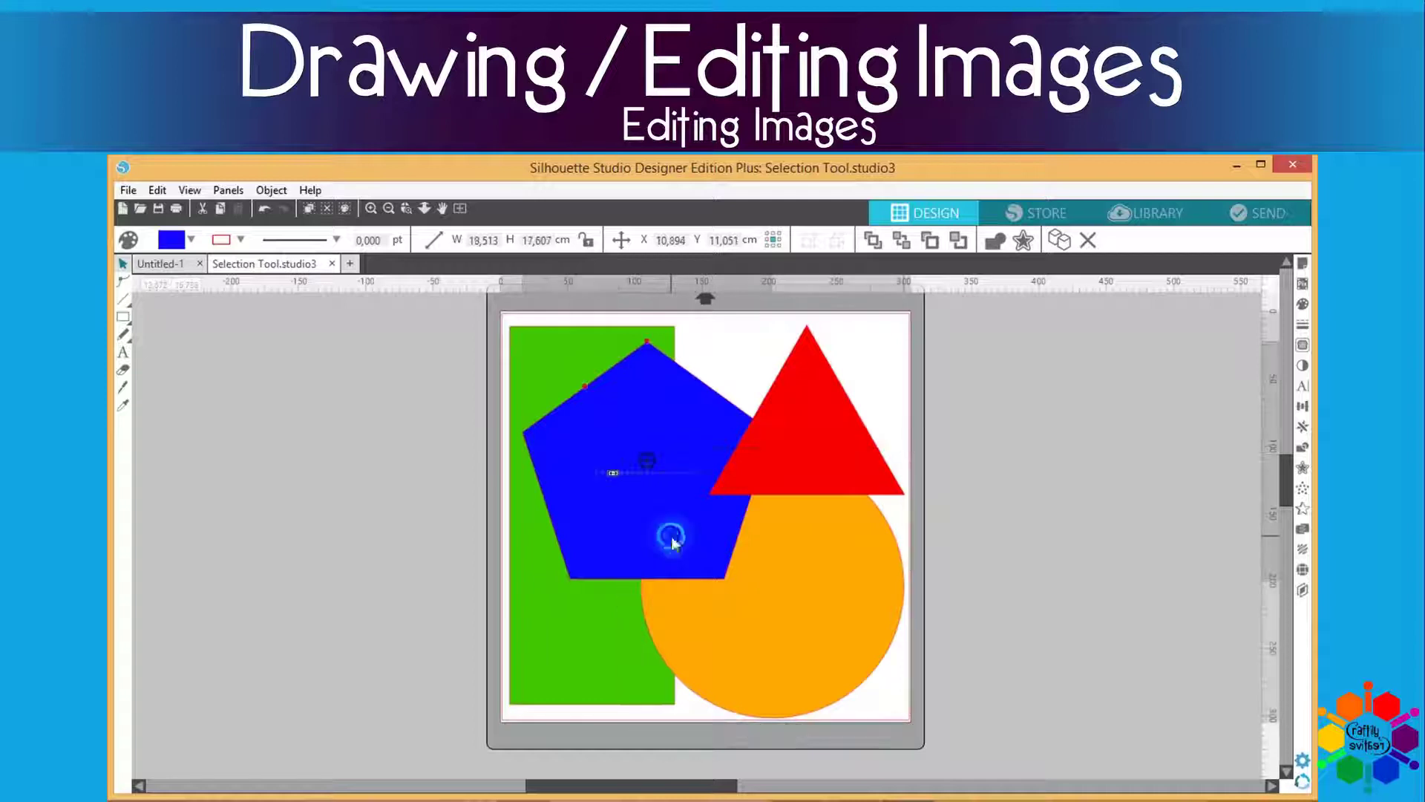
{"action": "left_click", "coordinate": [797, 464]}
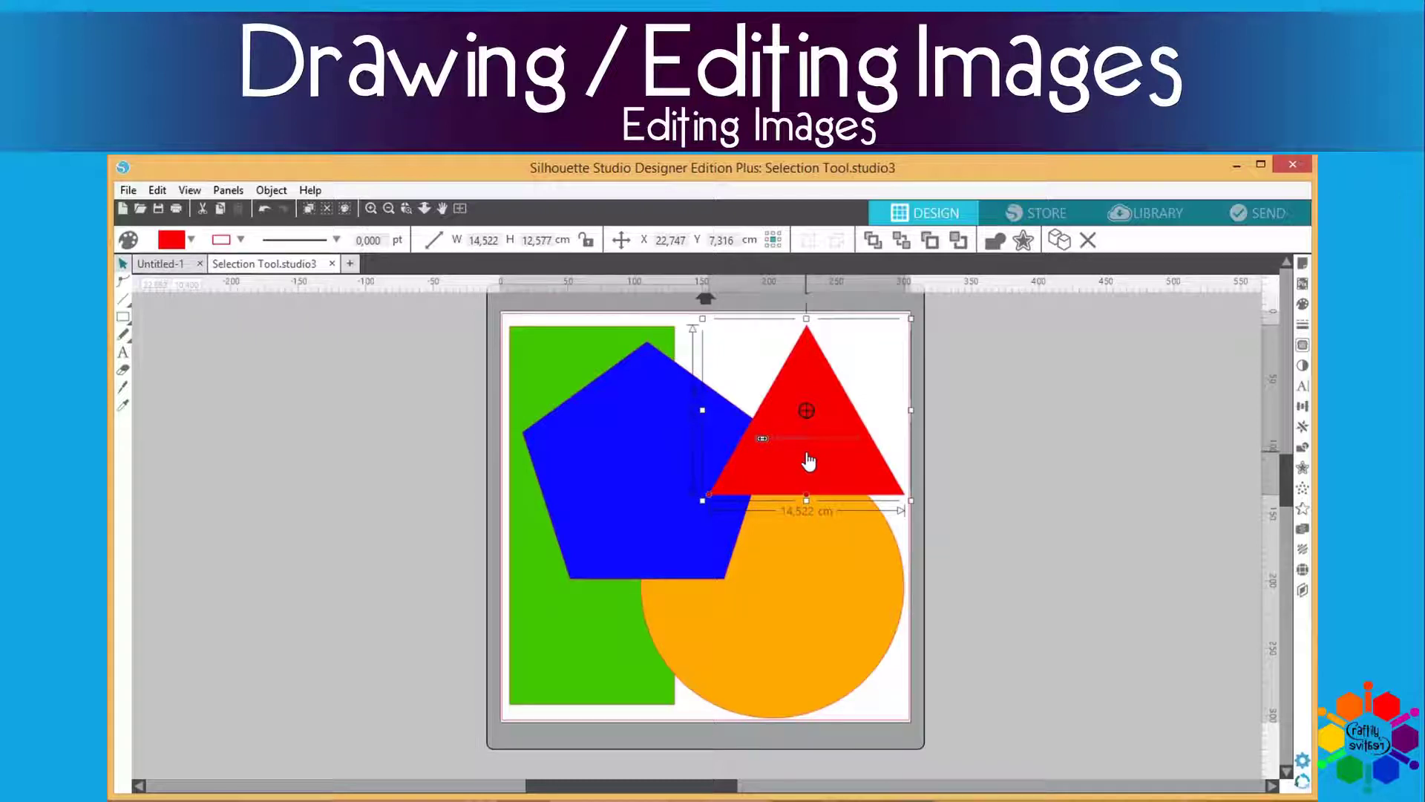
{"action": "double_click", "coordinate": [809, 461]}
{"action": "left_click", "coordinate": [448, 519]}
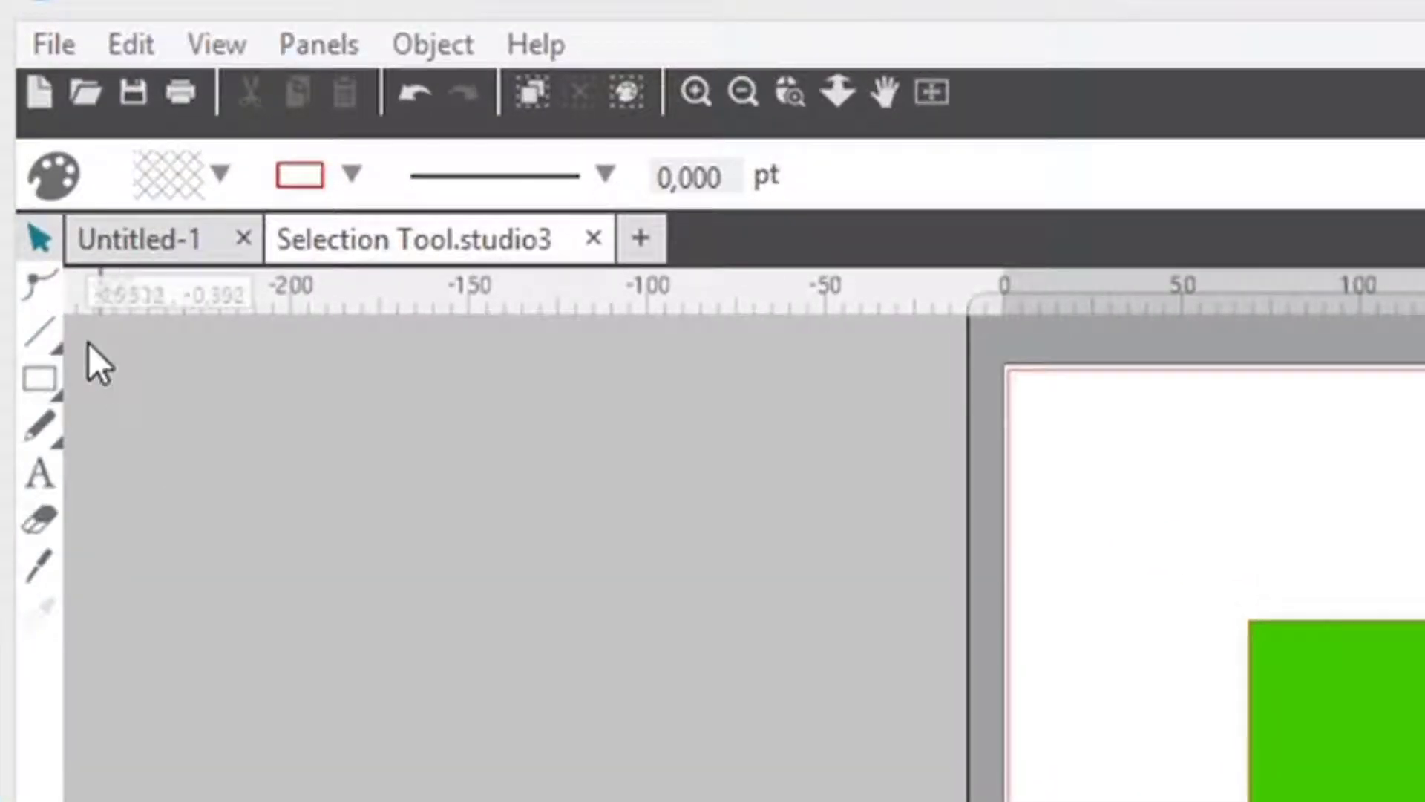
- Toggle Edit Points, return to Select, and double-click the green square to edit its points
{"action": "left_click", "coordinate": [69, 305]}
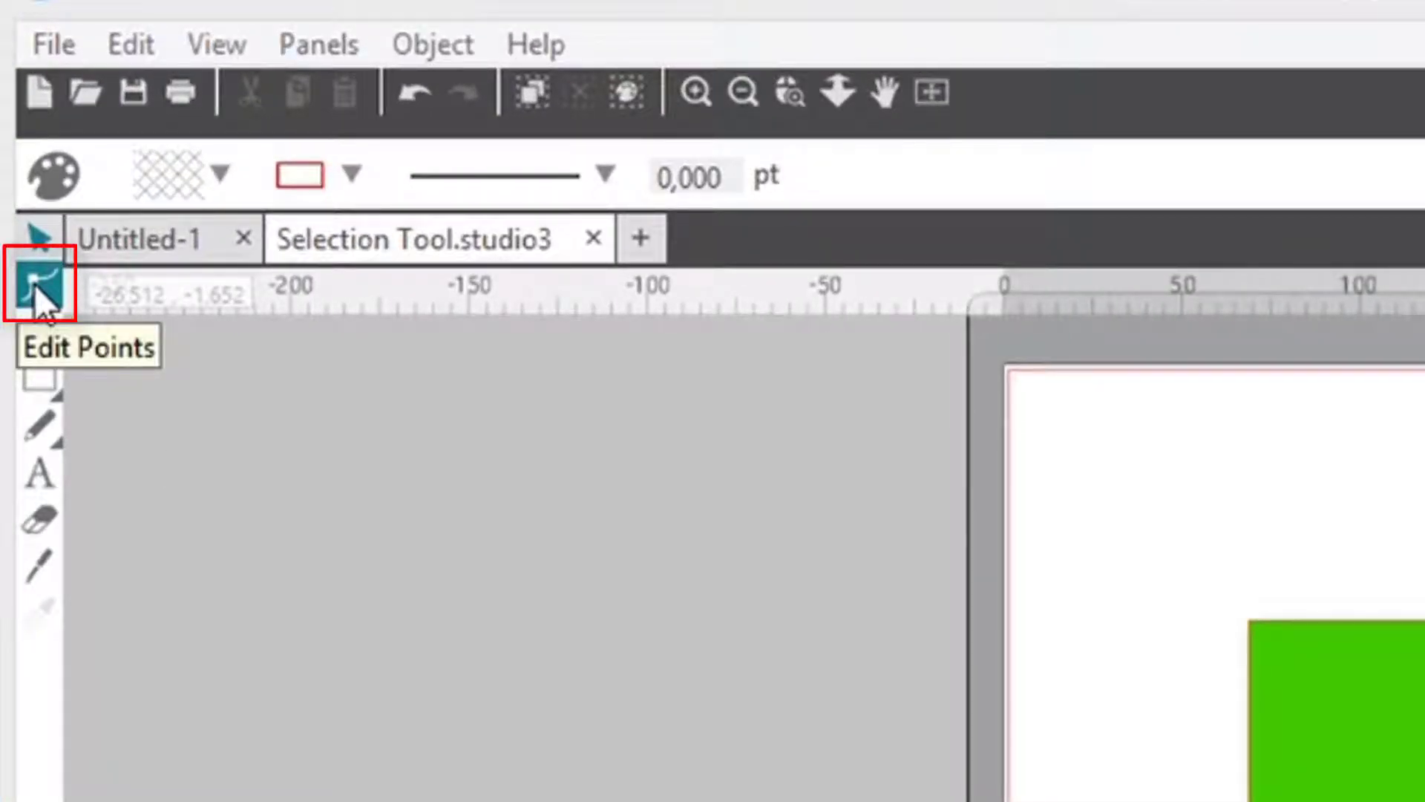
{"action": "left_click", "coordinate": [39, 291]}
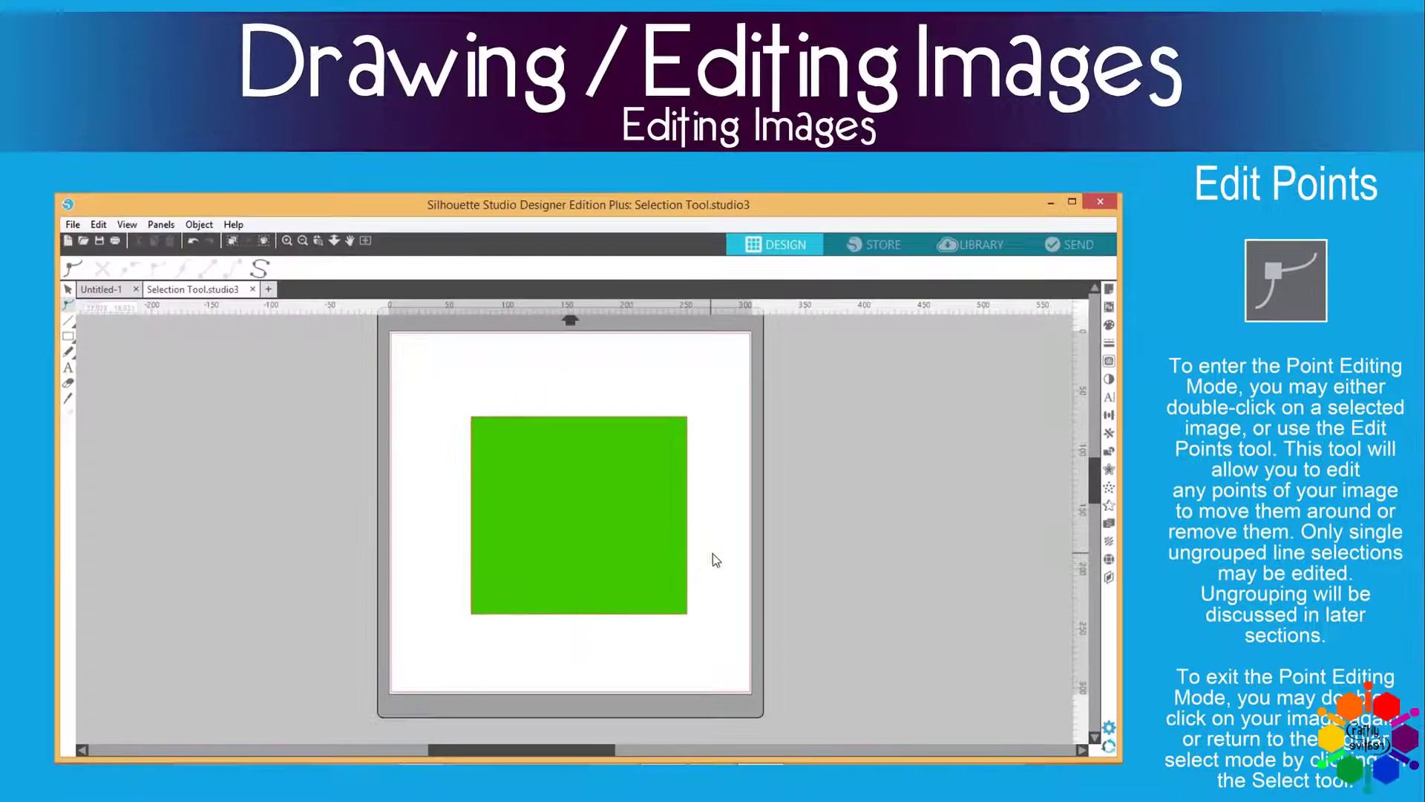
{"action": "left_click", "coordinate": [716, 552]}
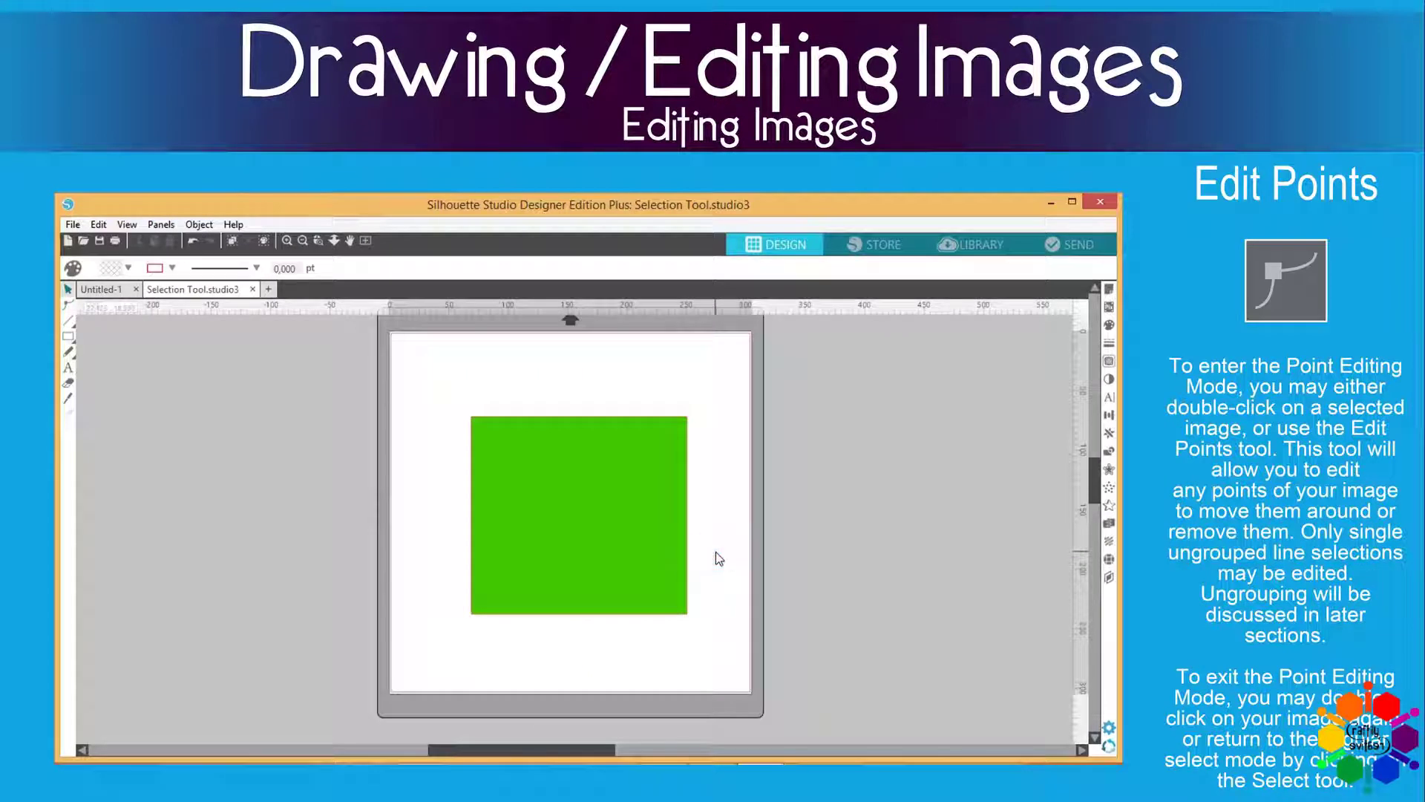
{"action": "double_click", "coordinate": [636, 560]}
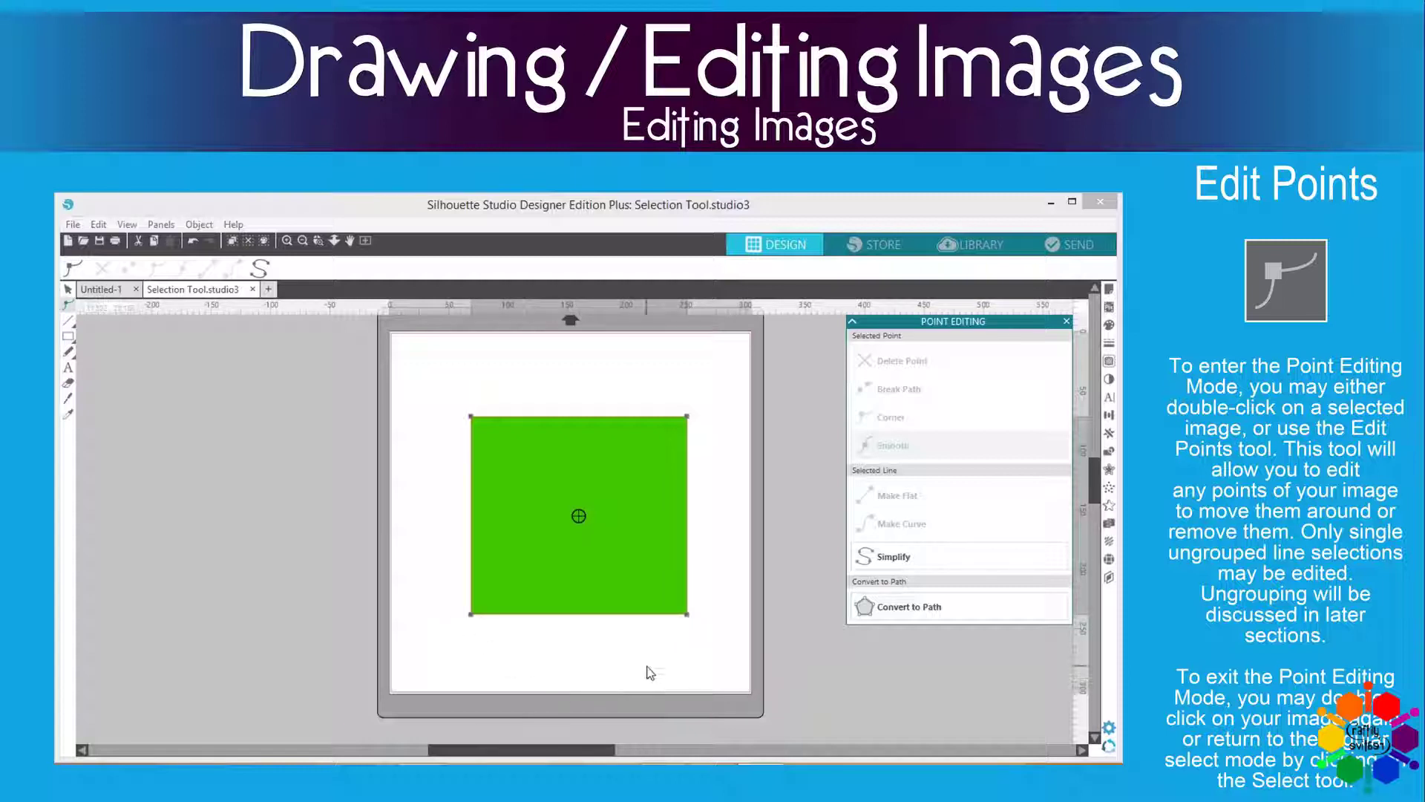
- Add left, middle and right nodes on the square's top edge, plus upper and lower left-edge nodes
{"action": "left_click", "coordinate": [472, 419]}
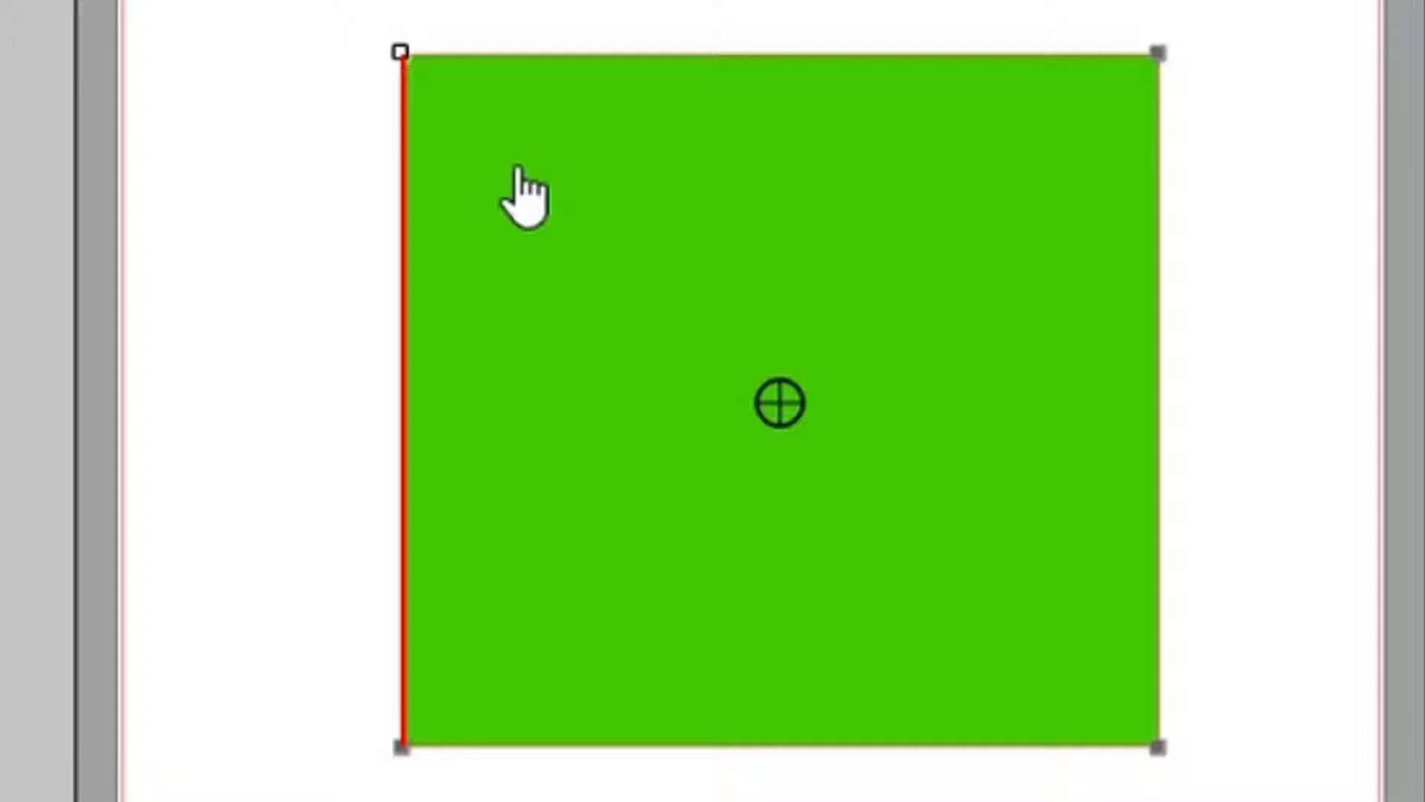
{"action": "left_click", "coordinate": [771, 53]}
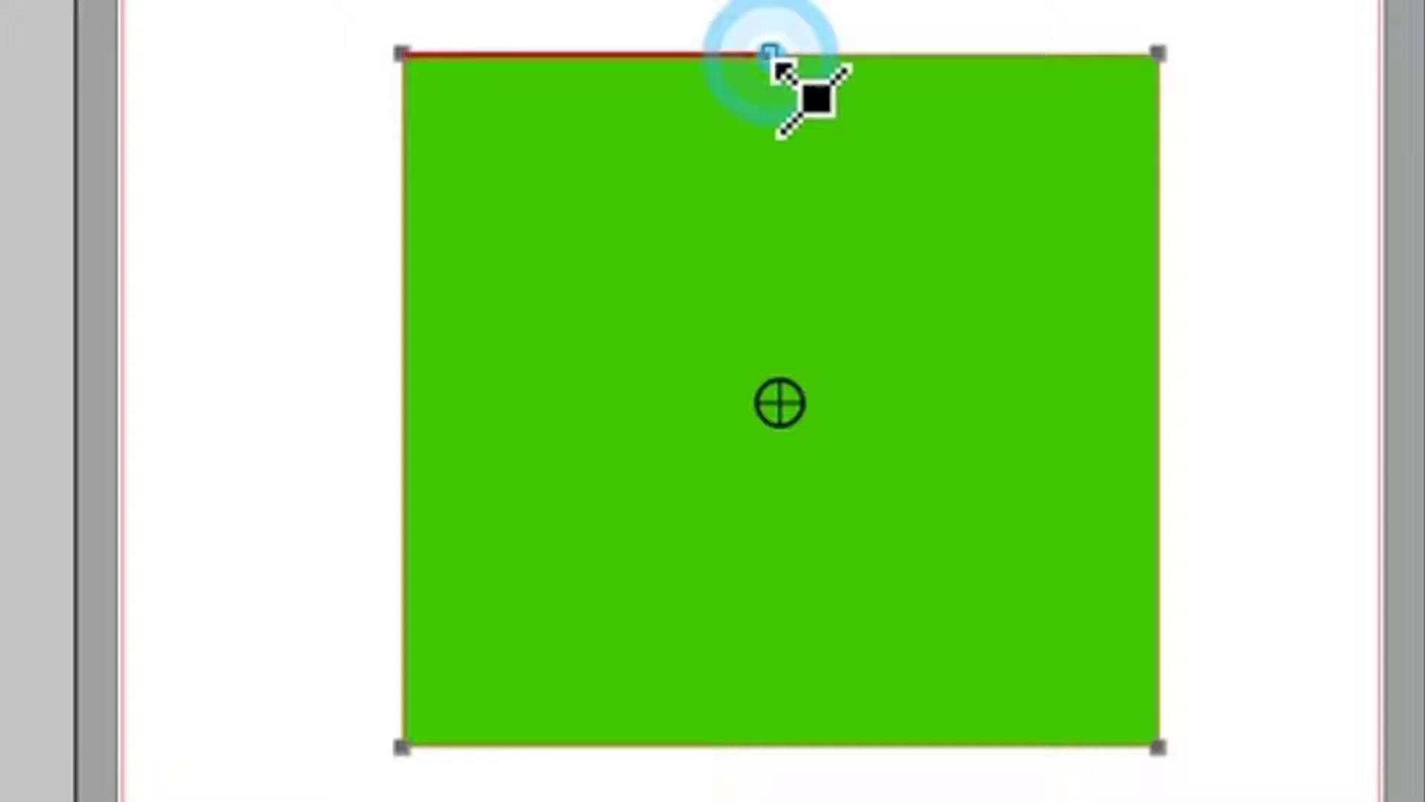
{"action": "left_click", "coordinate": [592, 53]}
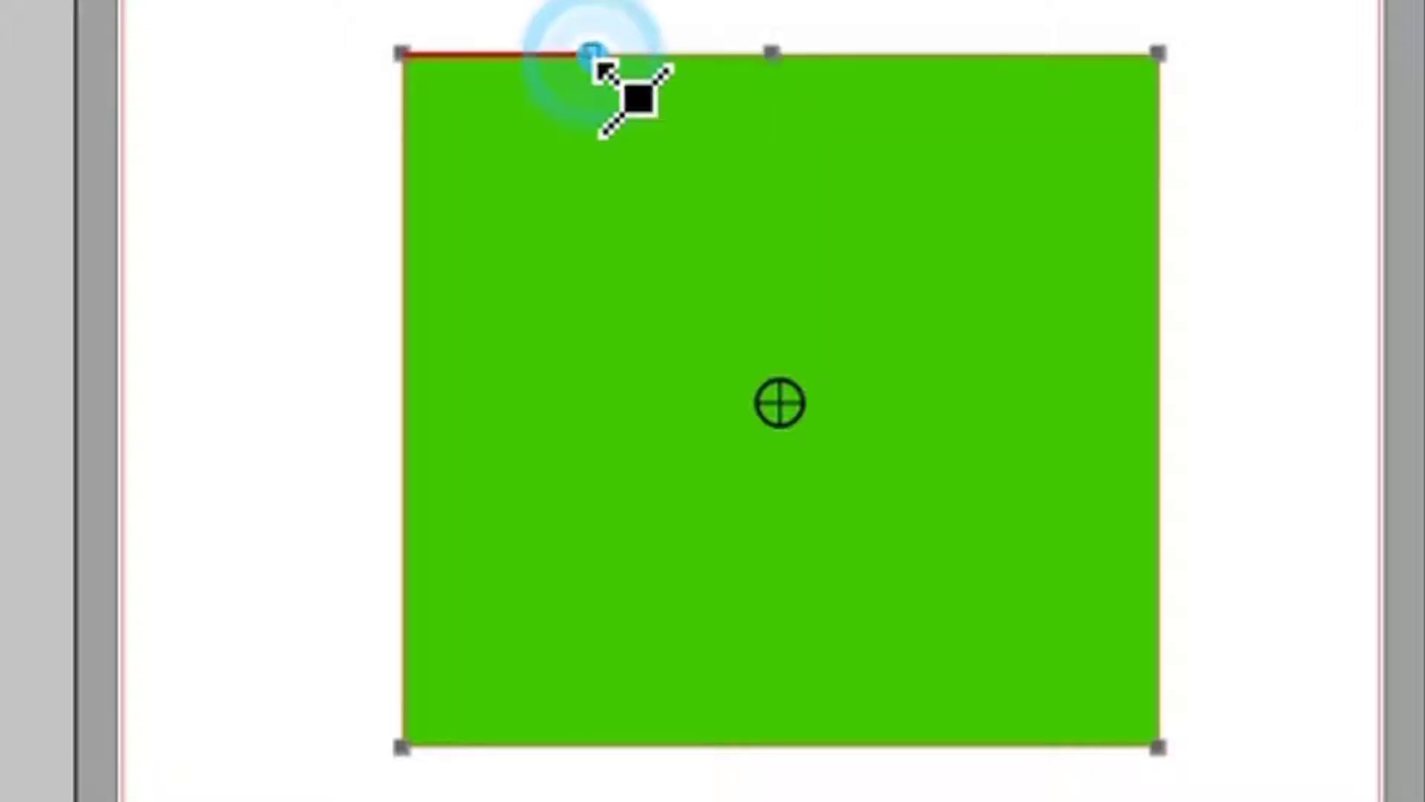
{"action": "left_click", "coordinate": [970, 53]}
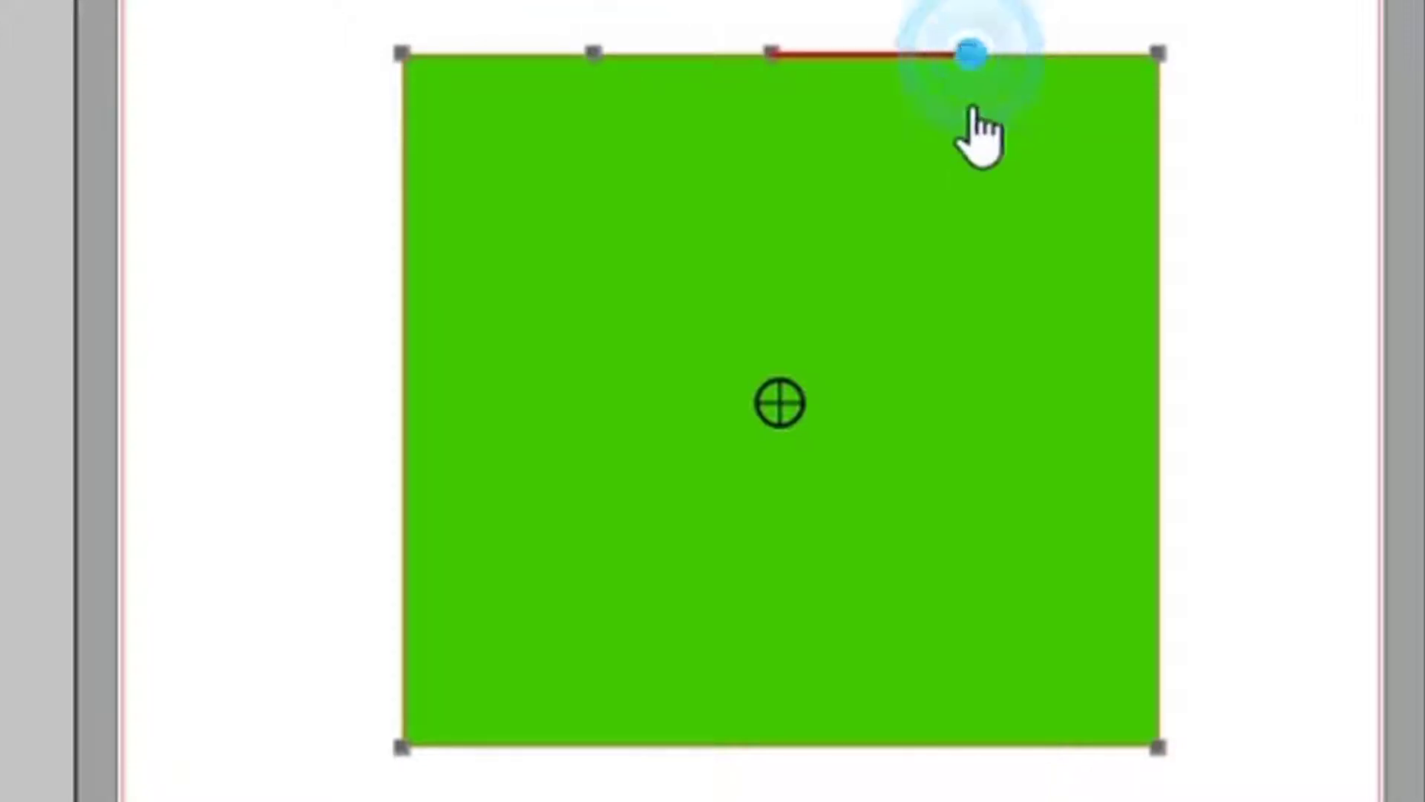
{"action": "left_click", "coordinate": [401, 247]}
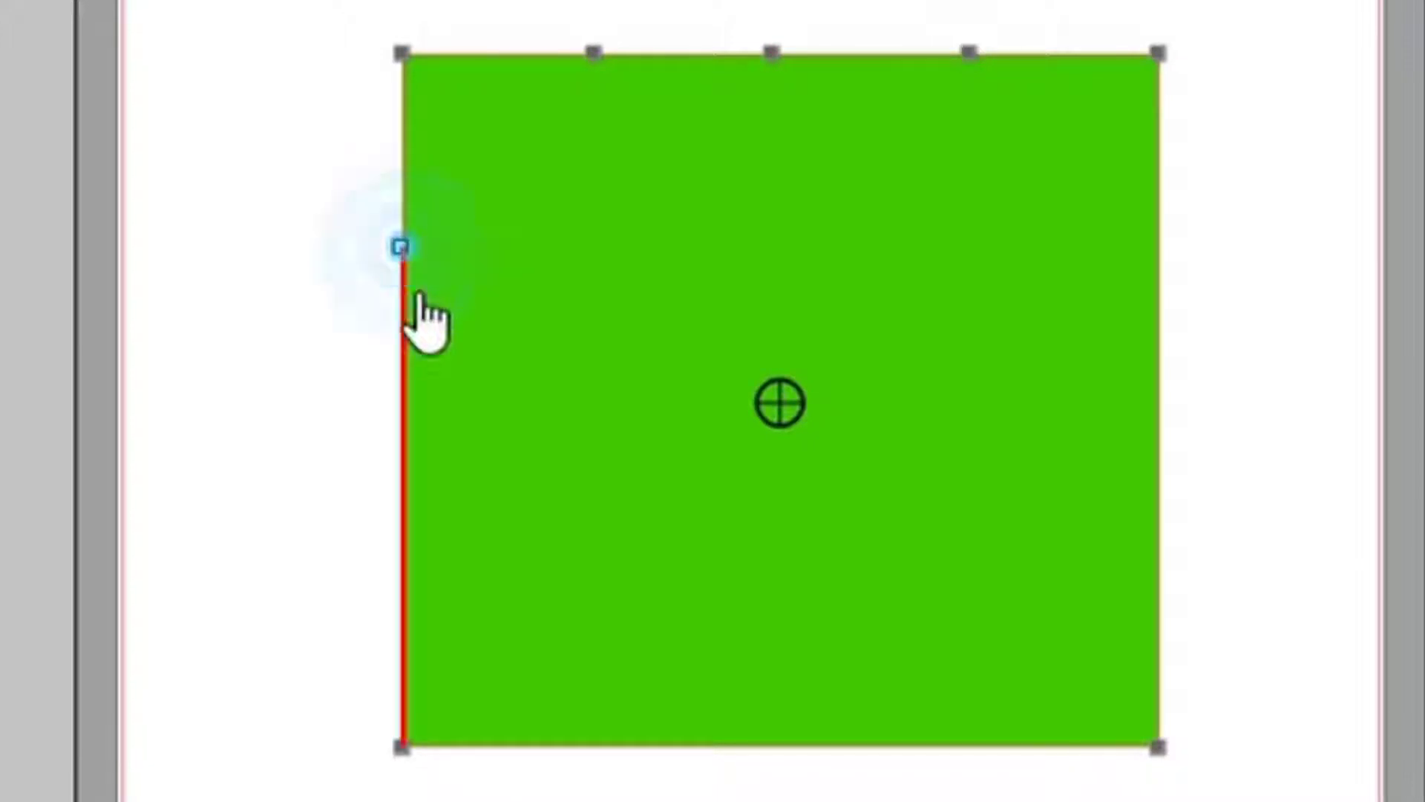
{"action": "left_click", "coordinate": [401, 527]}
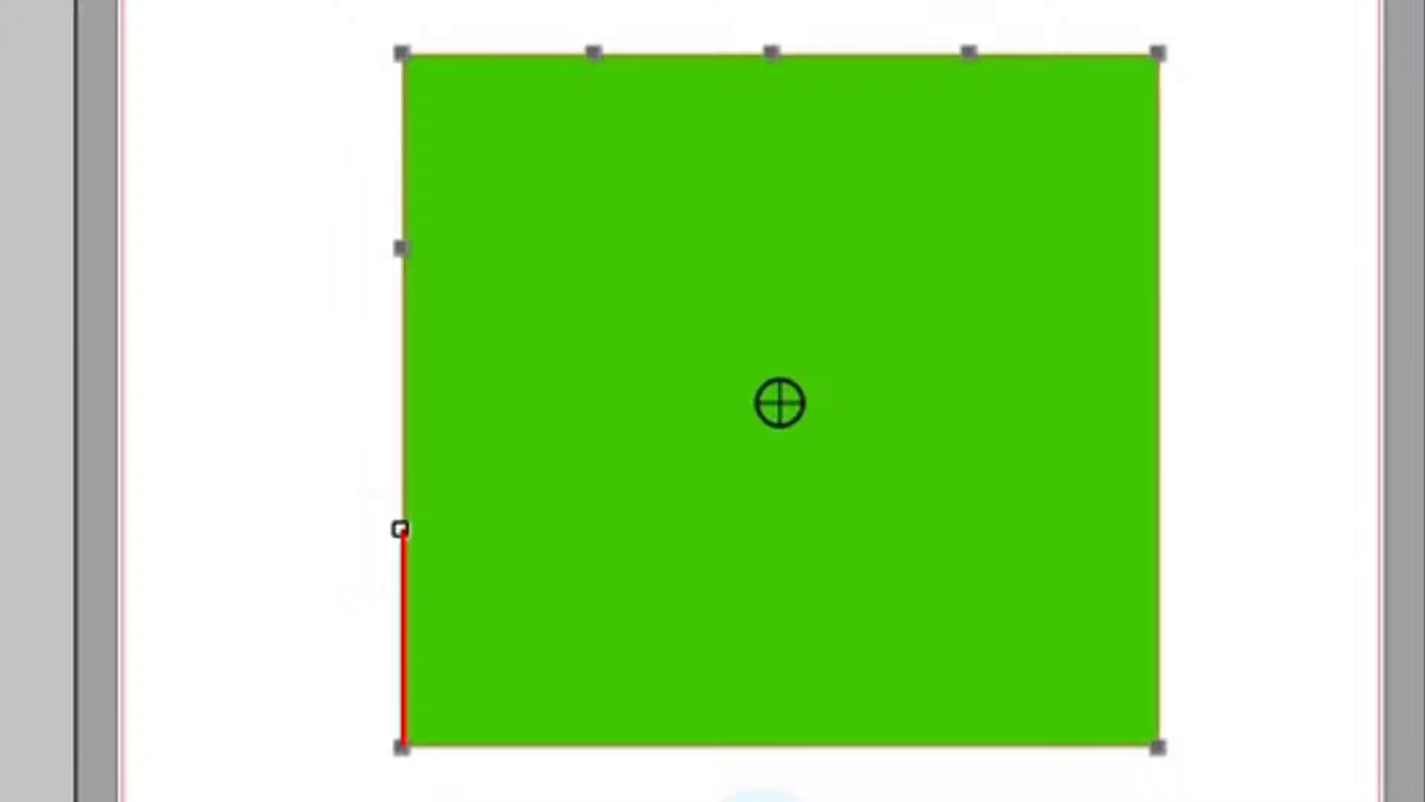
{"action": "left_click", "coordinate": [839, 641]}
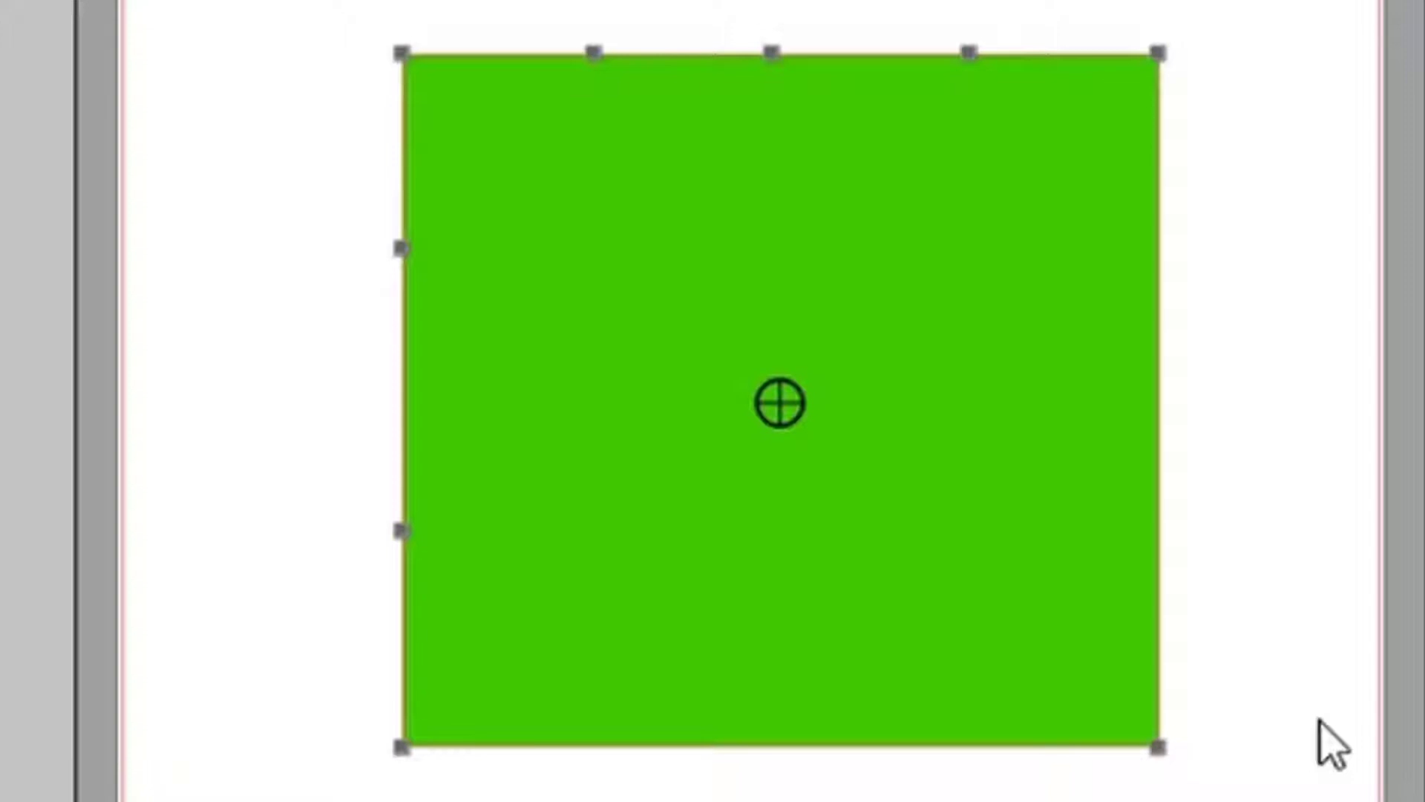
- Delete the three added top-edge points and pull the lower left-edge point inward
{"action": "right_click", "coordinate": [590, 52]}
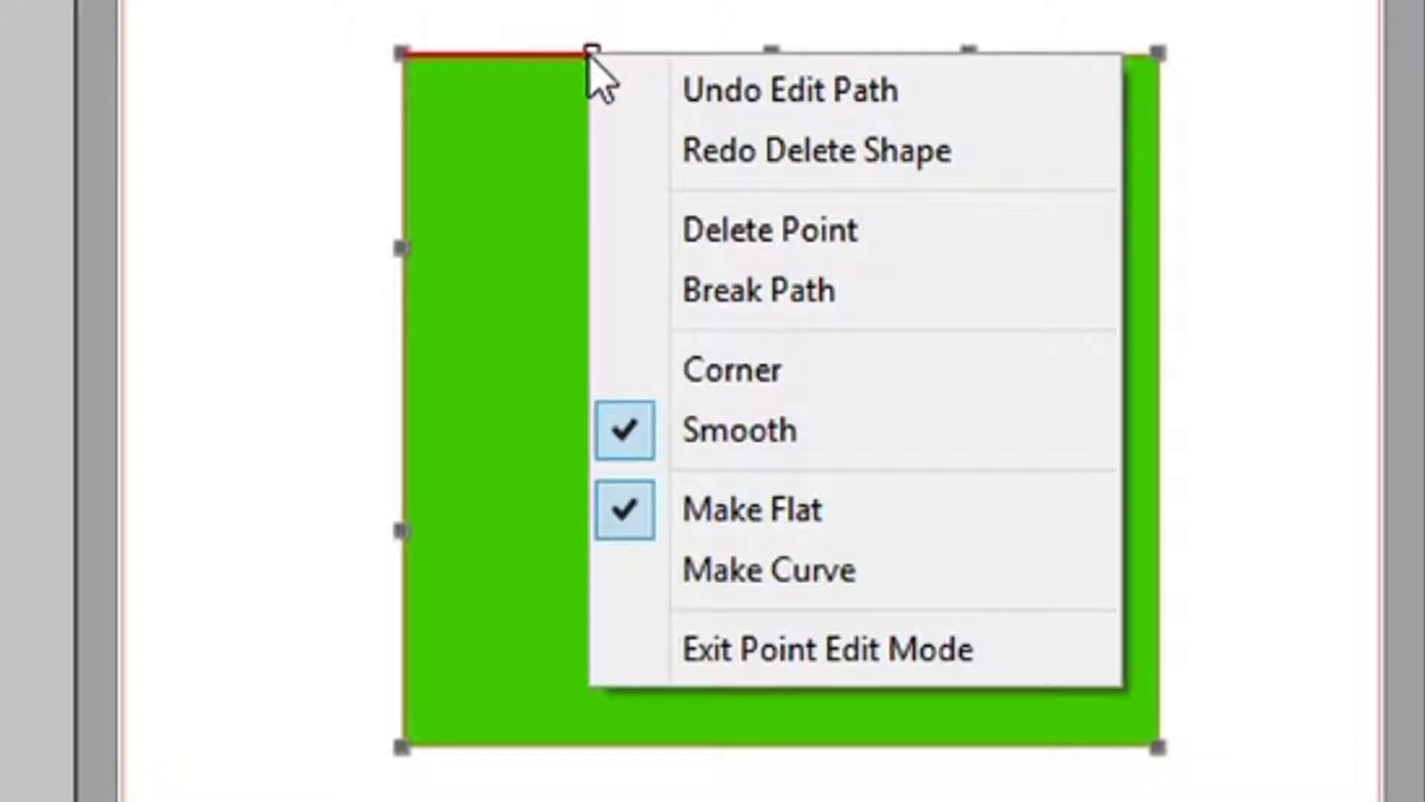
{"action": "left_click", "coordinate": [772, 236]}
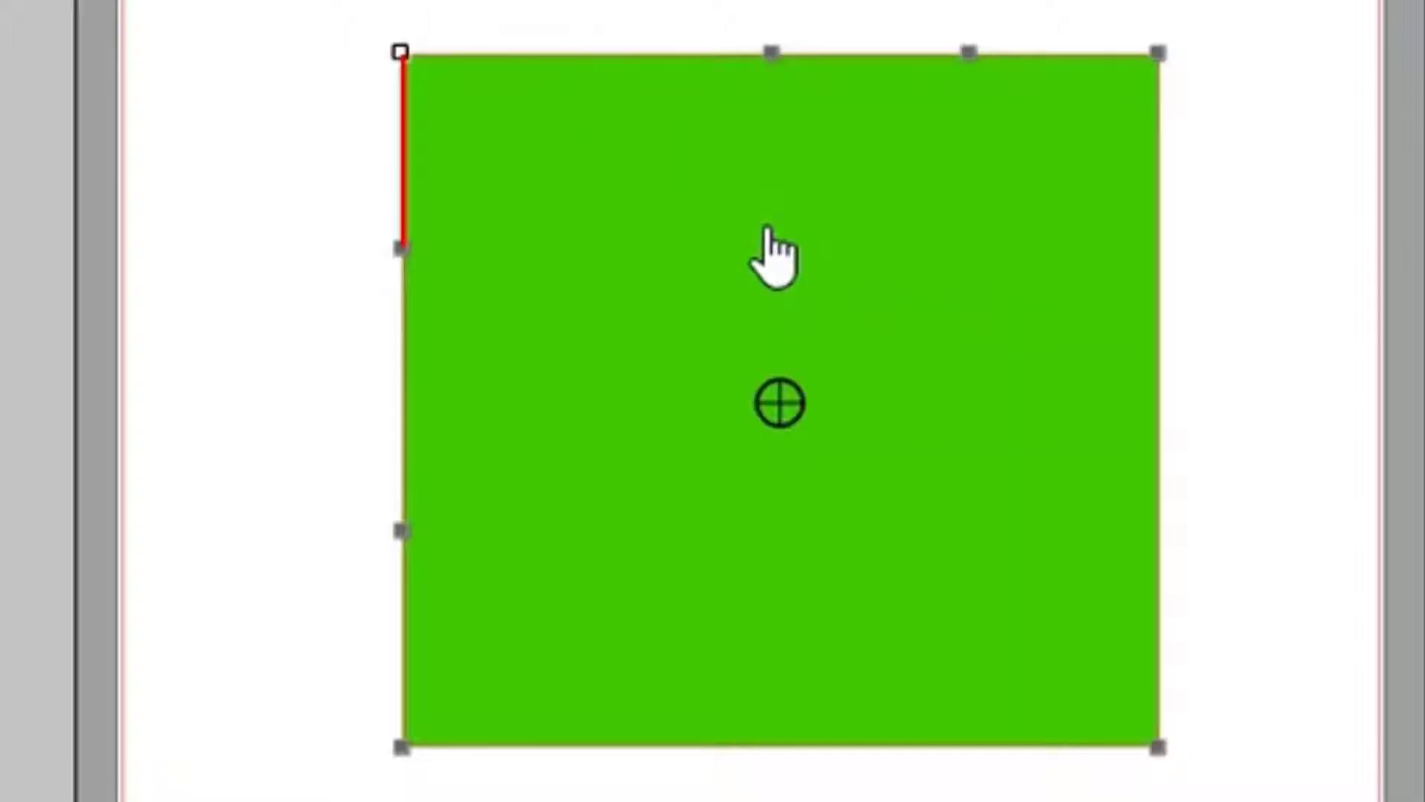
{"action": "right_click", "coordinate": [969, 56]}
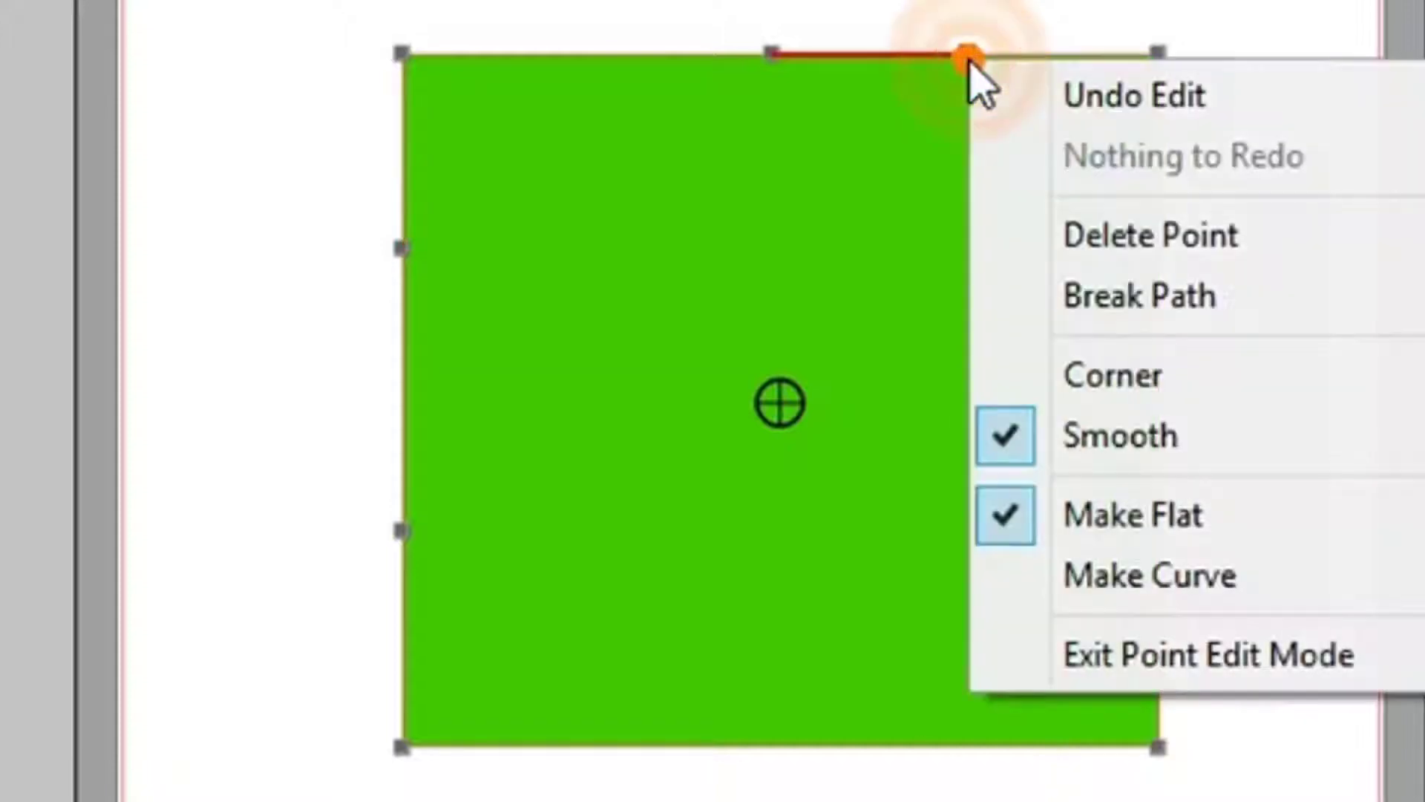
{"action": "left_click", "coordinate": [1117, 236]}
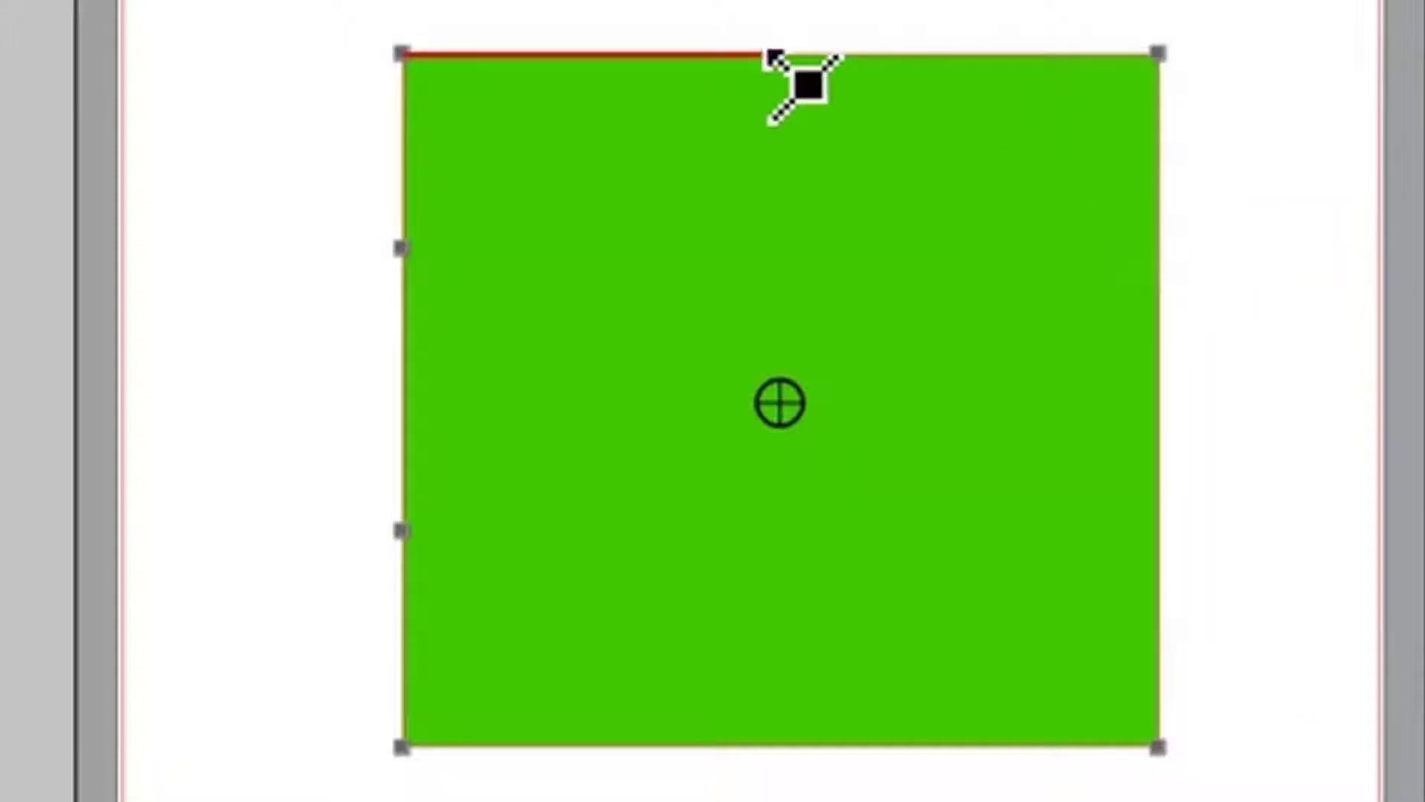
{"action": "right_click", "coordinate": [771, 54]}
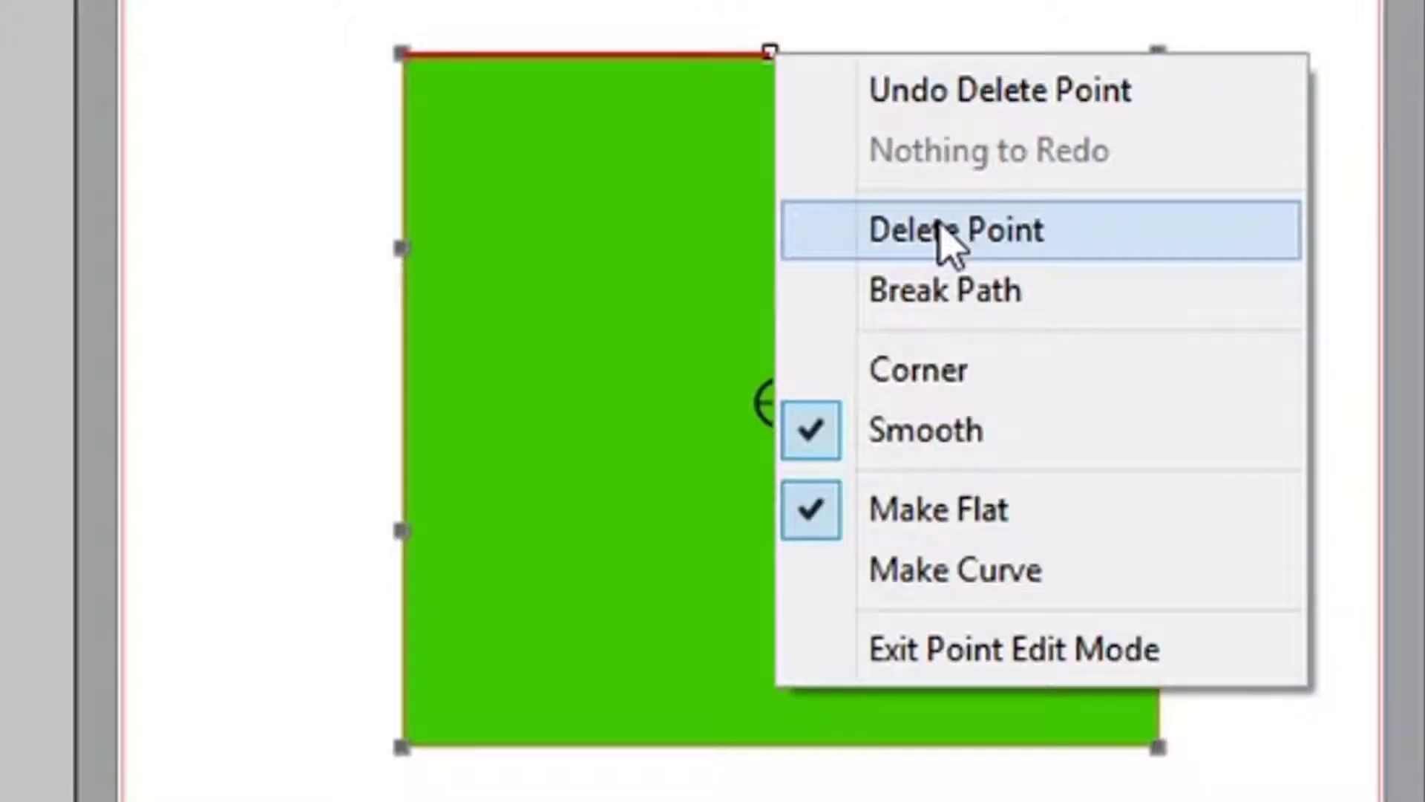
{"action": "left_click", "coordinate": [942, 236]}
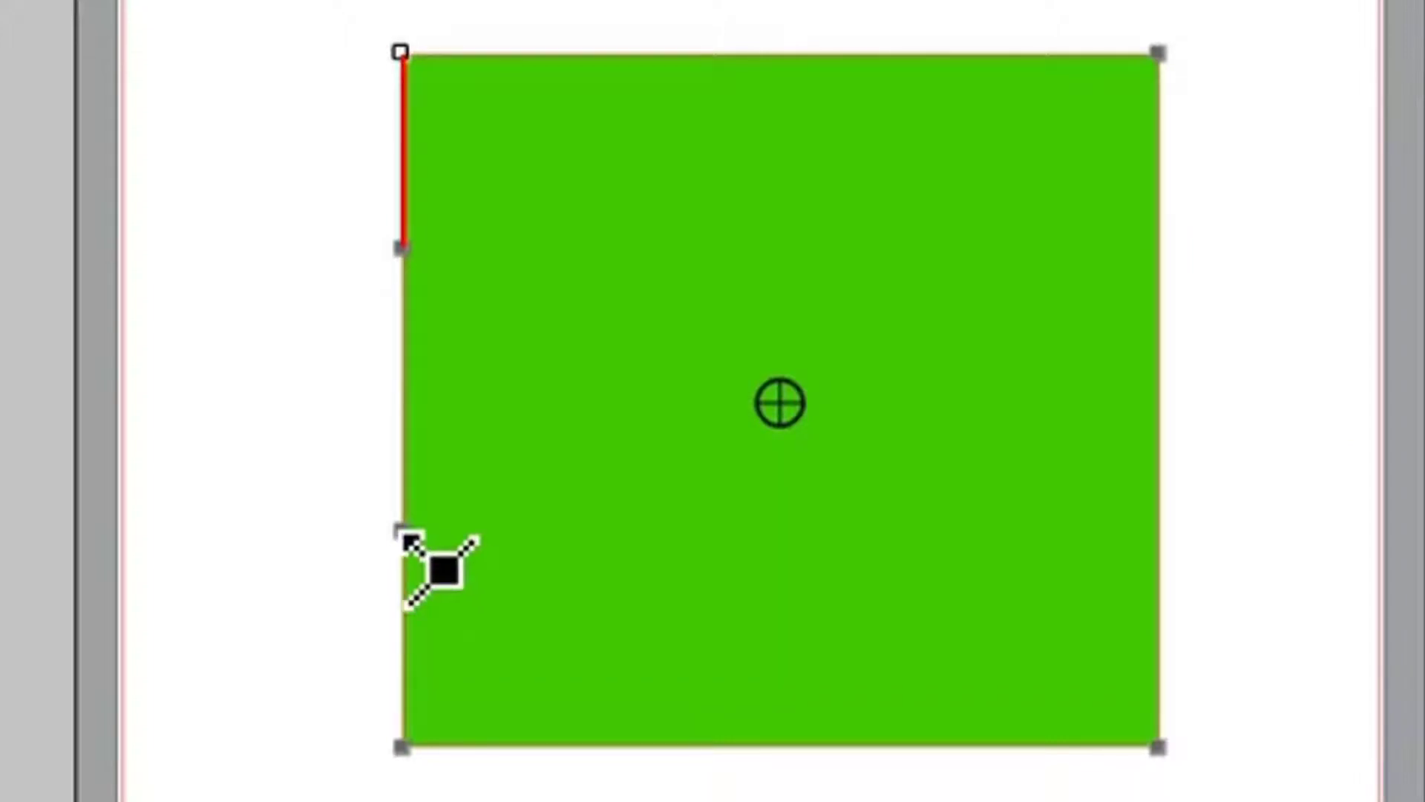
{"action": "left_click_drag", "start_coordinate": [401, 531], "coordinate": [305, 549]}
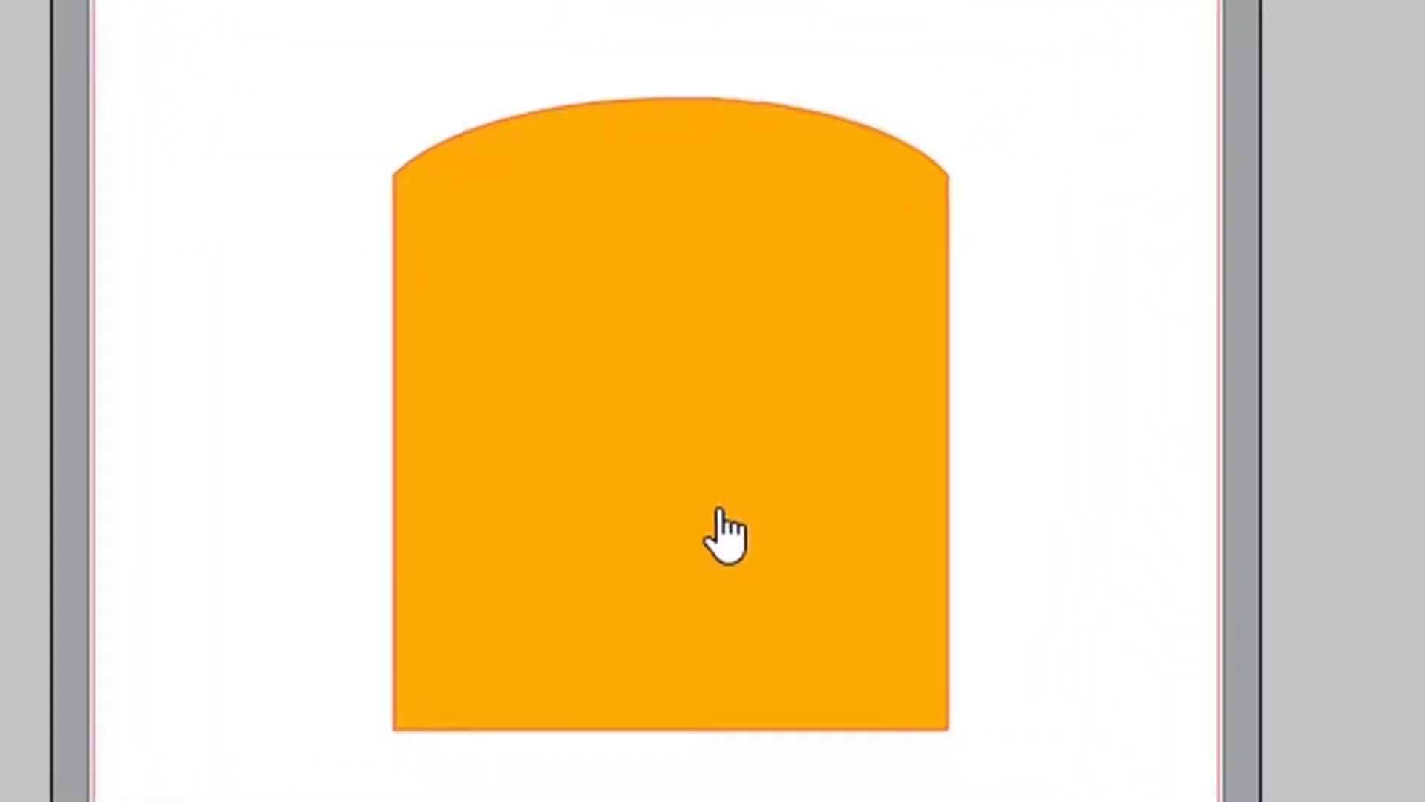
- Select the orange arched shape, showing it as 14,883 cm wide by 16,950 cm tall
{"action": "left_click", "coordinate": [721, 514]}
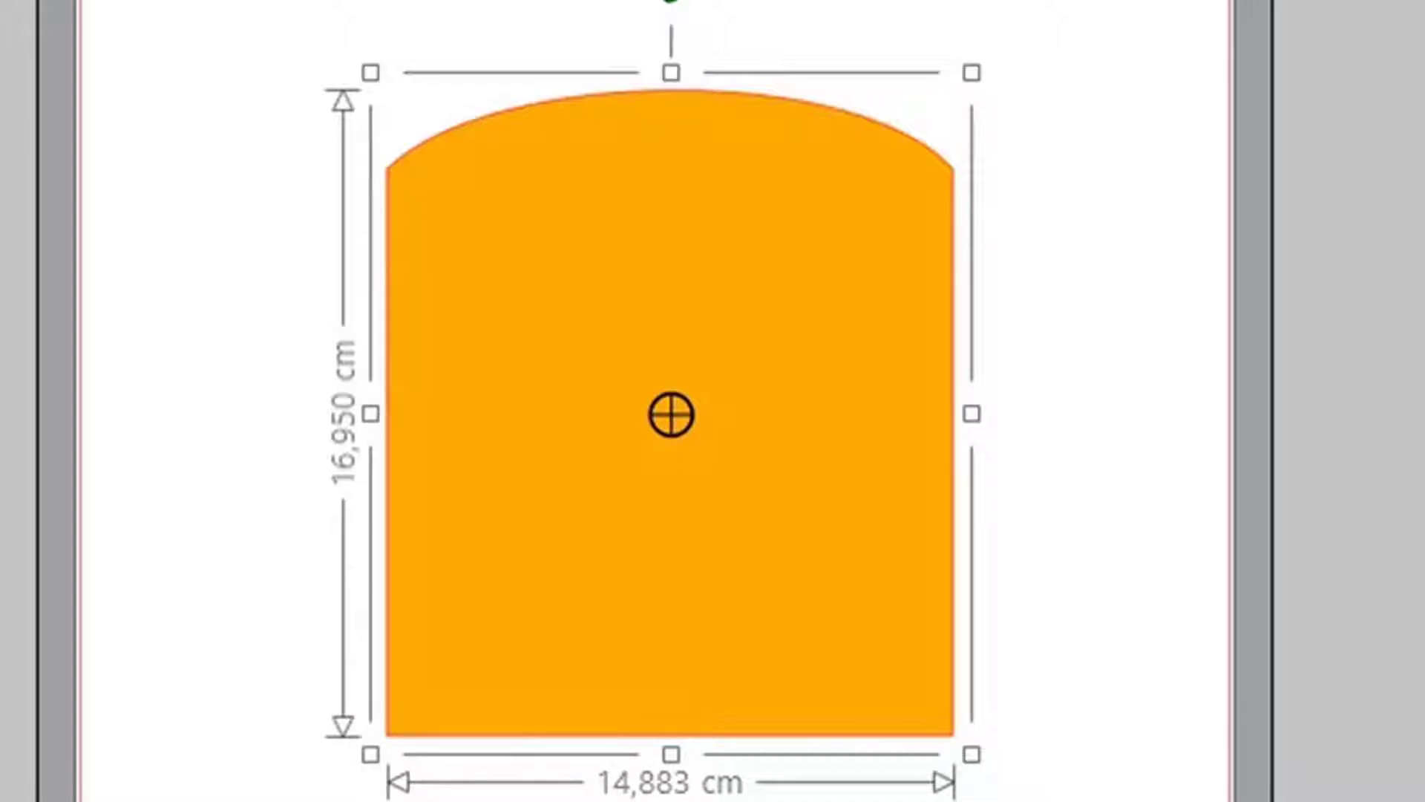
- In point editing, drag the top-left and top-right curve handles upward to form an arch
{"action": "double_click", "coordinate": [686, 642]}
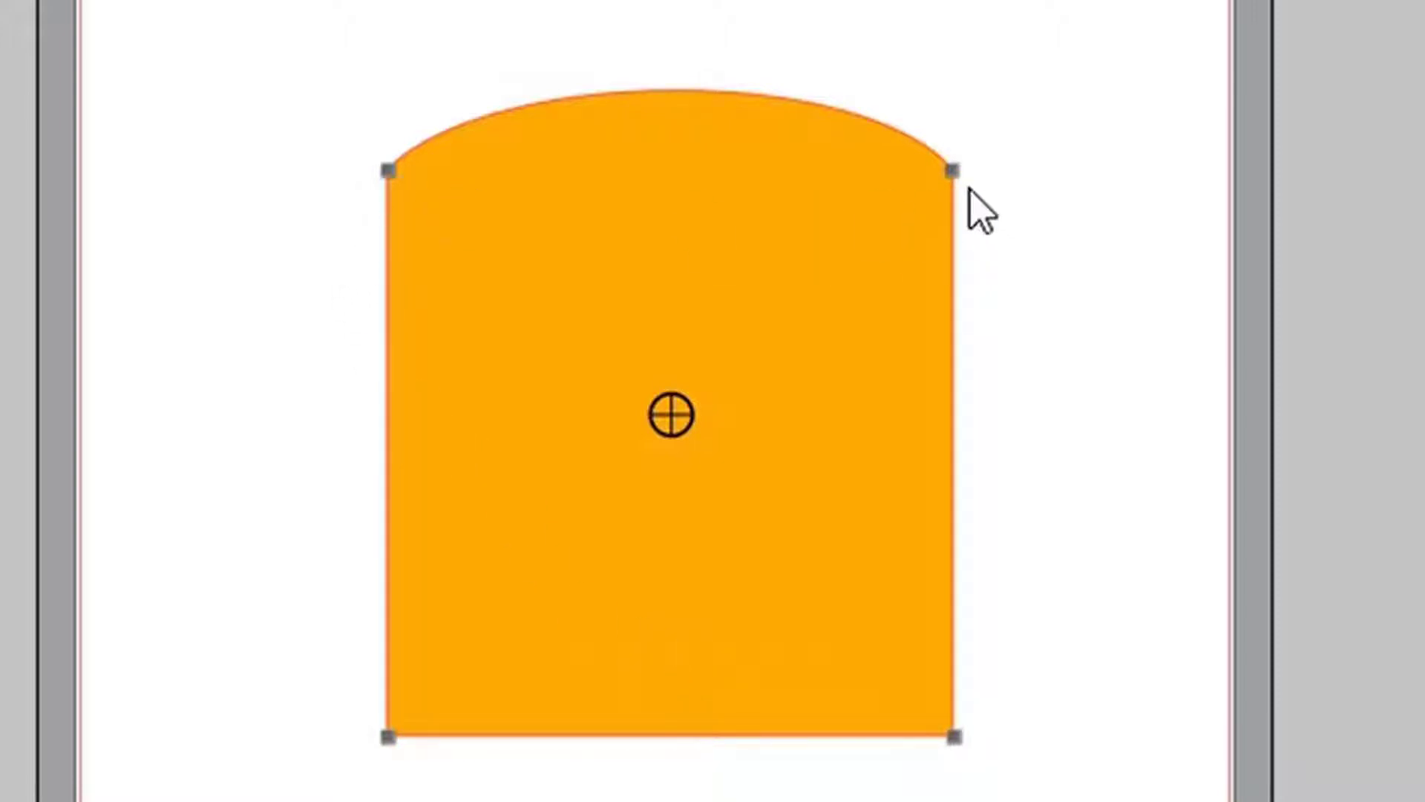
{"action": "left_click", "coordinate": [528, 611]}
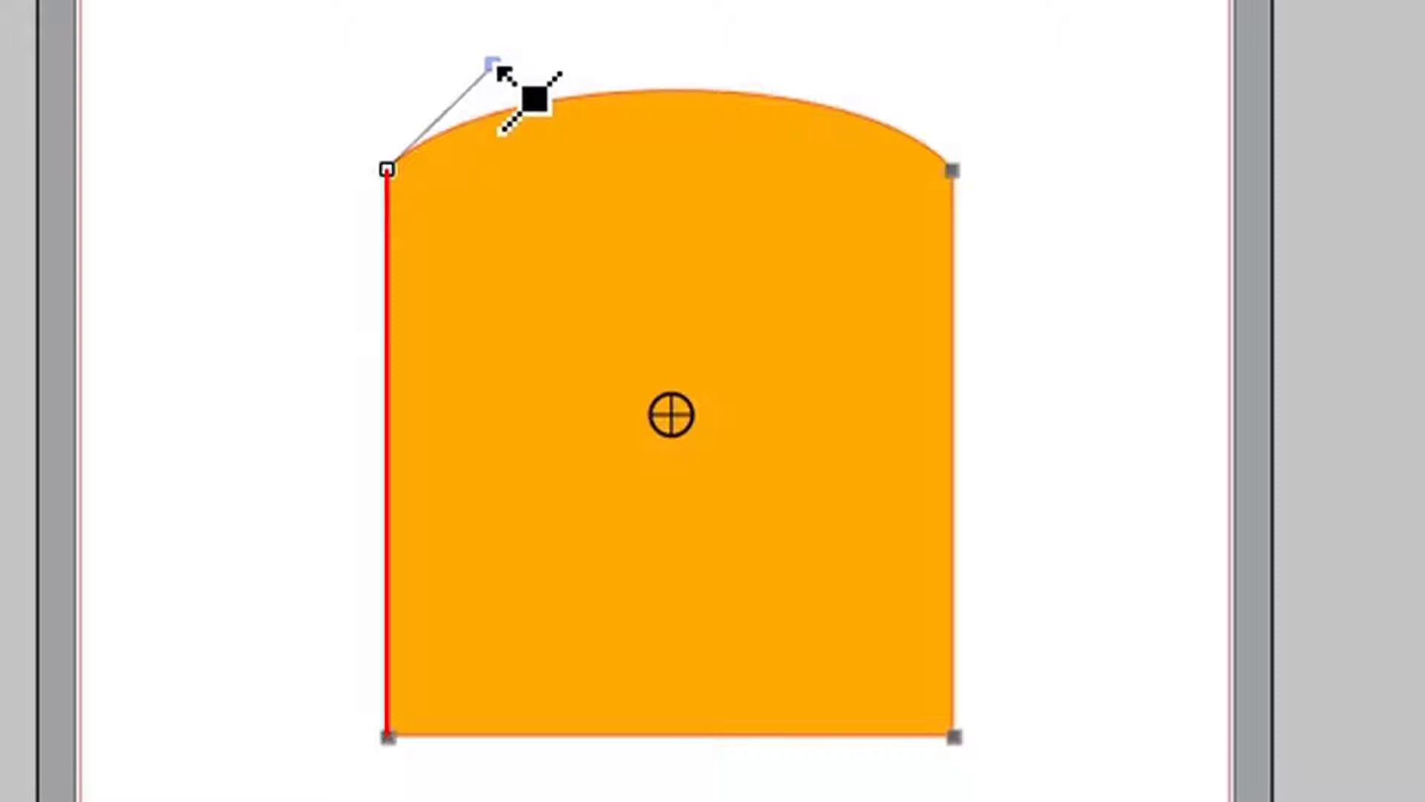
{"action": "left_click_drag", "start_coordinate": [491, 62], "coordinate": [433, 50]}
{"action": "left_click", "coordinate": [953, 171]}
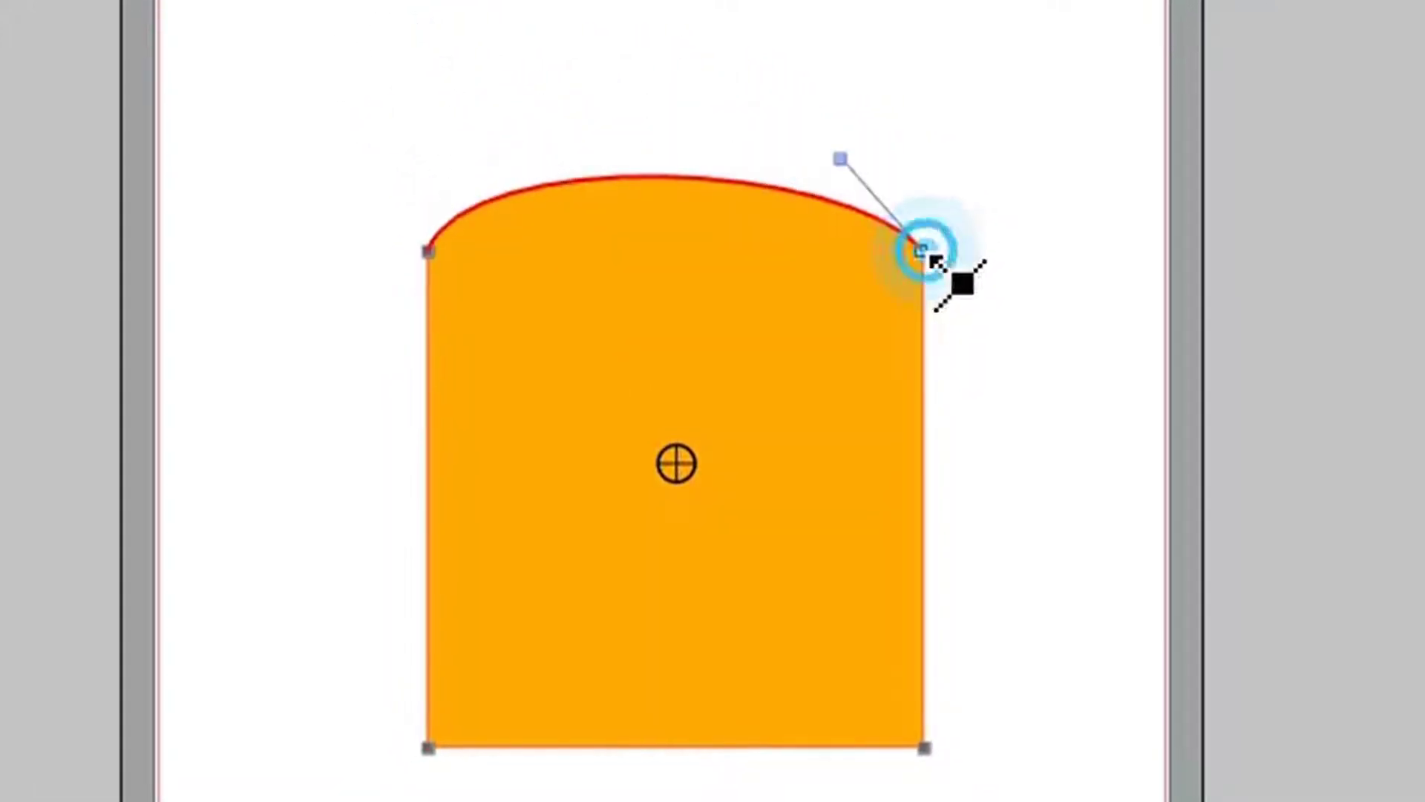
{"action": "left_click_drag", "start_coordinate": [839, 159], "coordinate": [787, 0]}
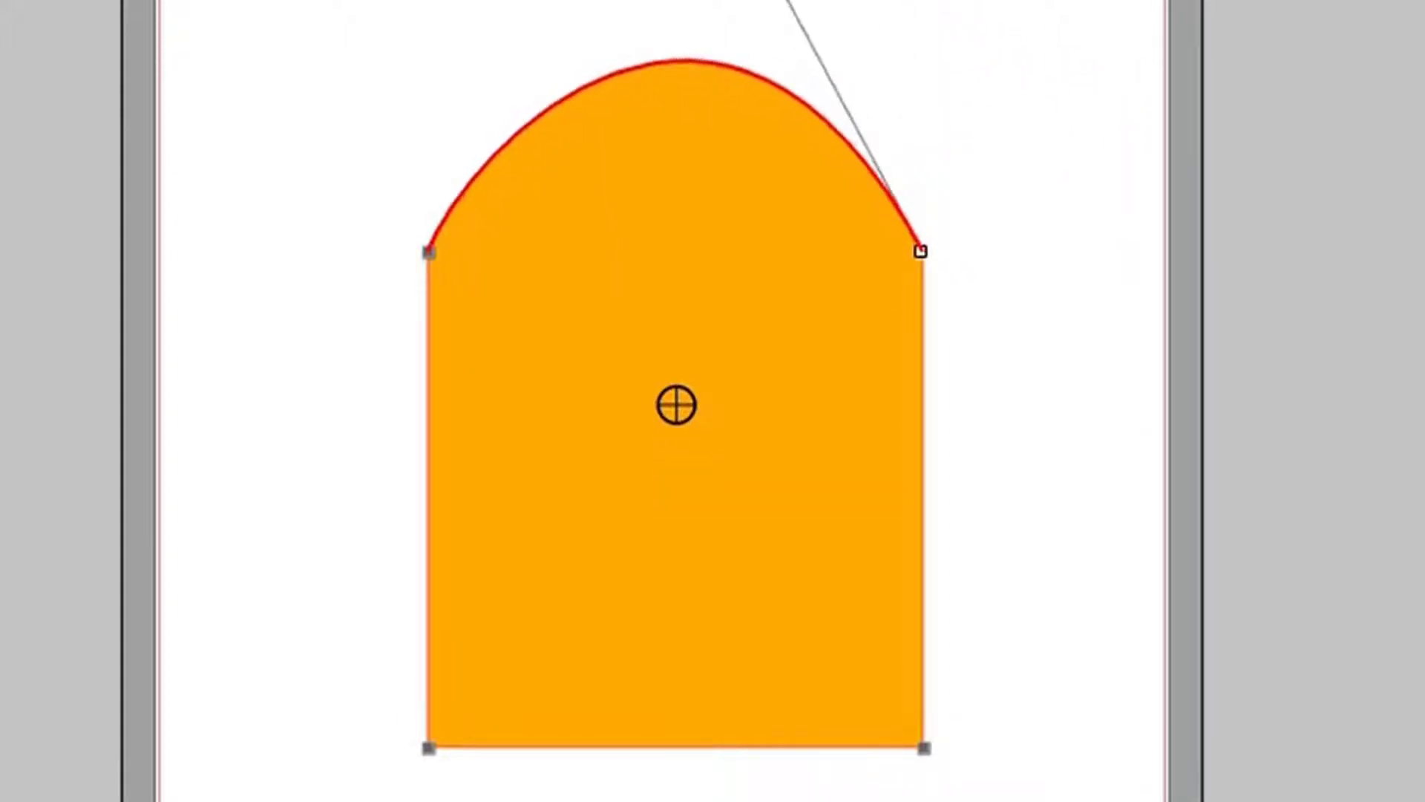
{"action": "left_click", "coordinate": [994, 750]}
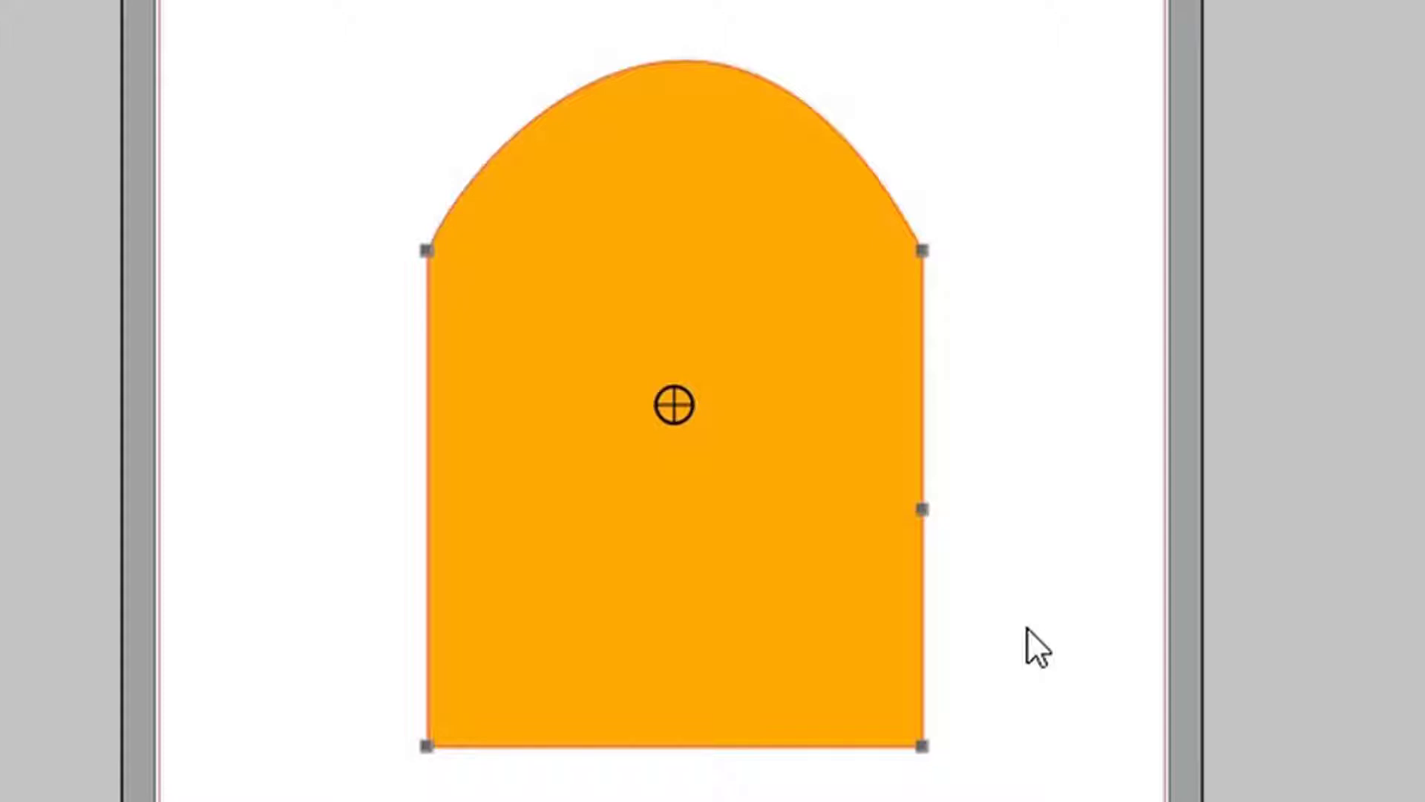
- Move the mid-right point down the right edge and add two points on the left edge
{"action": "left_click", "coordinate": [920, 509]}
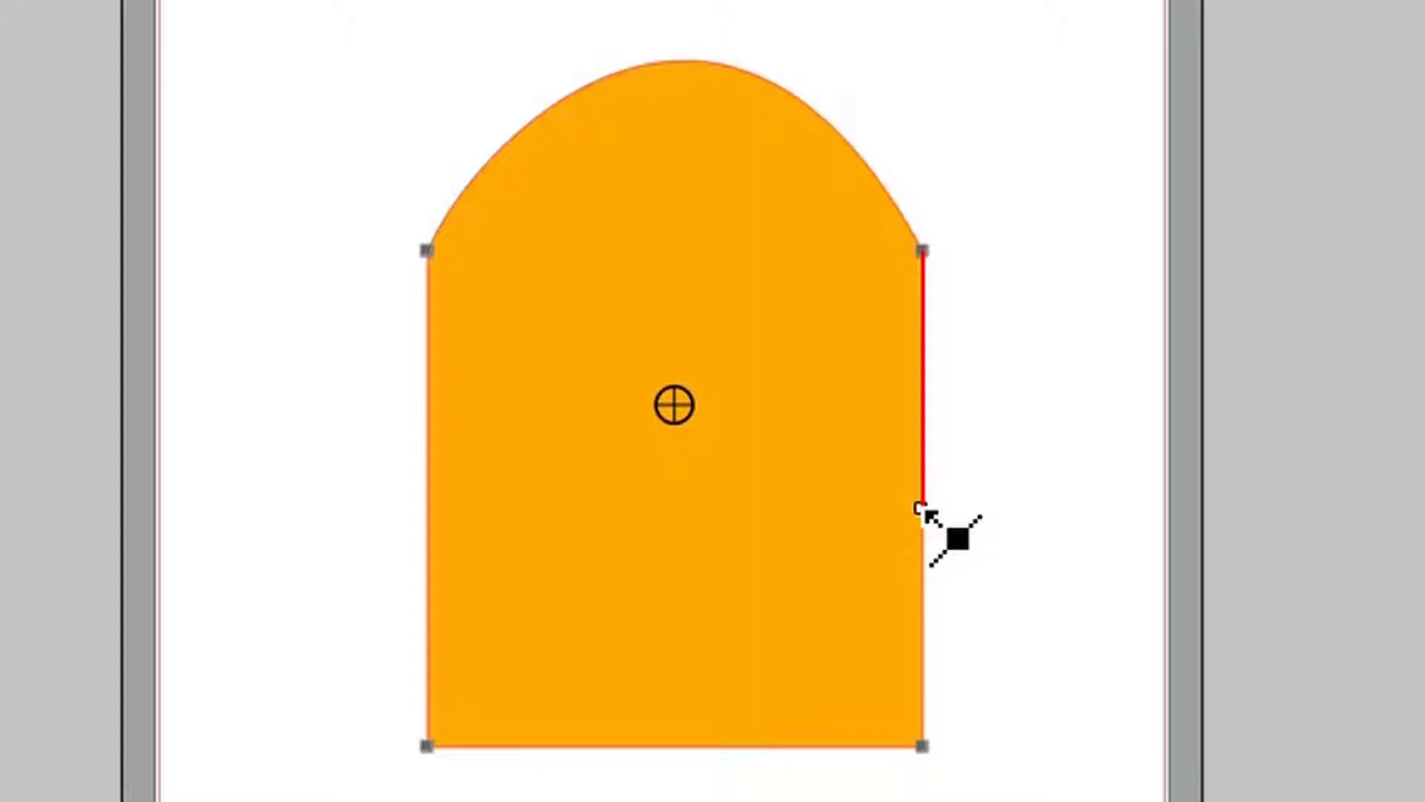
{"action": "left_click_drag", "start_coordinate": [925, 512], "coordinate": [926, 624]}
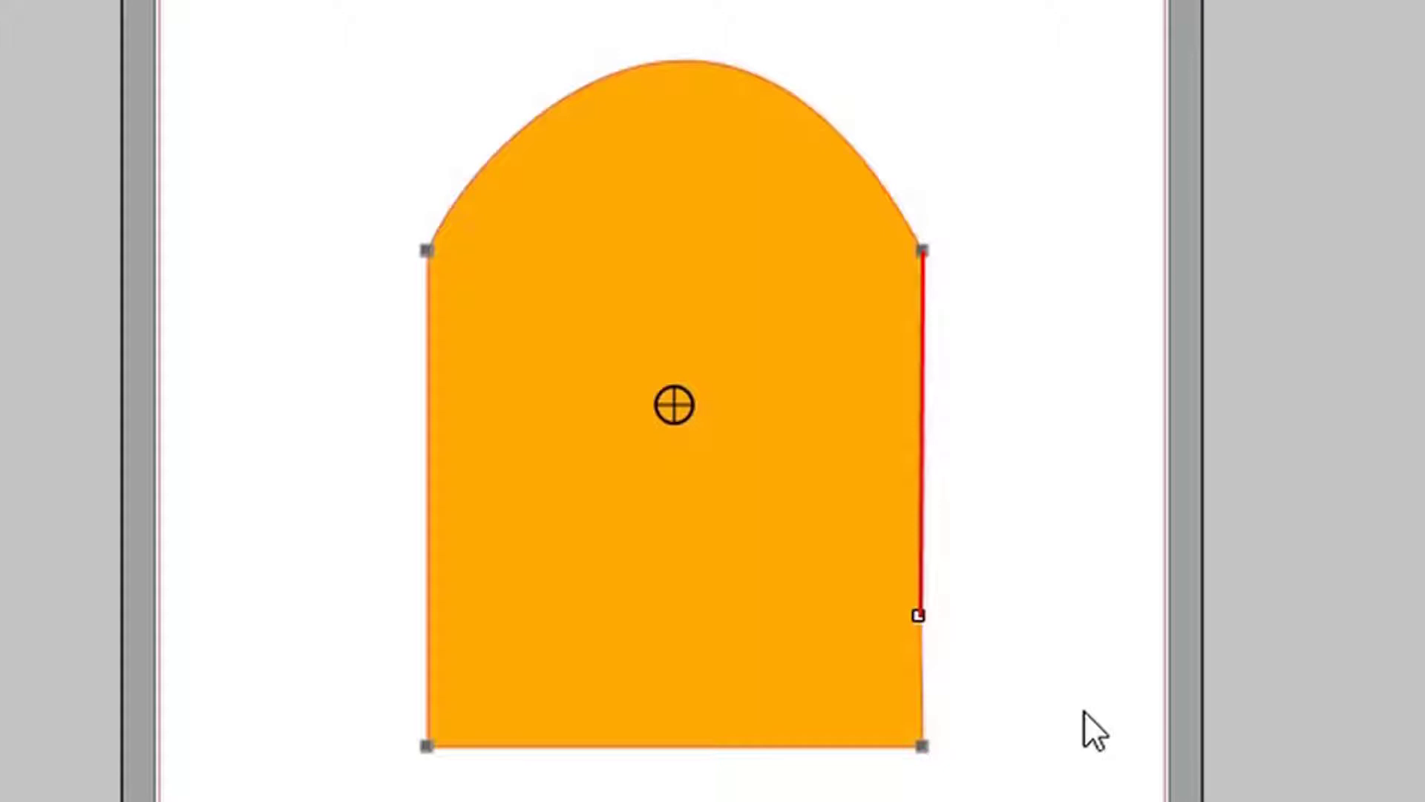
{"action": "left_click", "coordinate": [428, 487]}
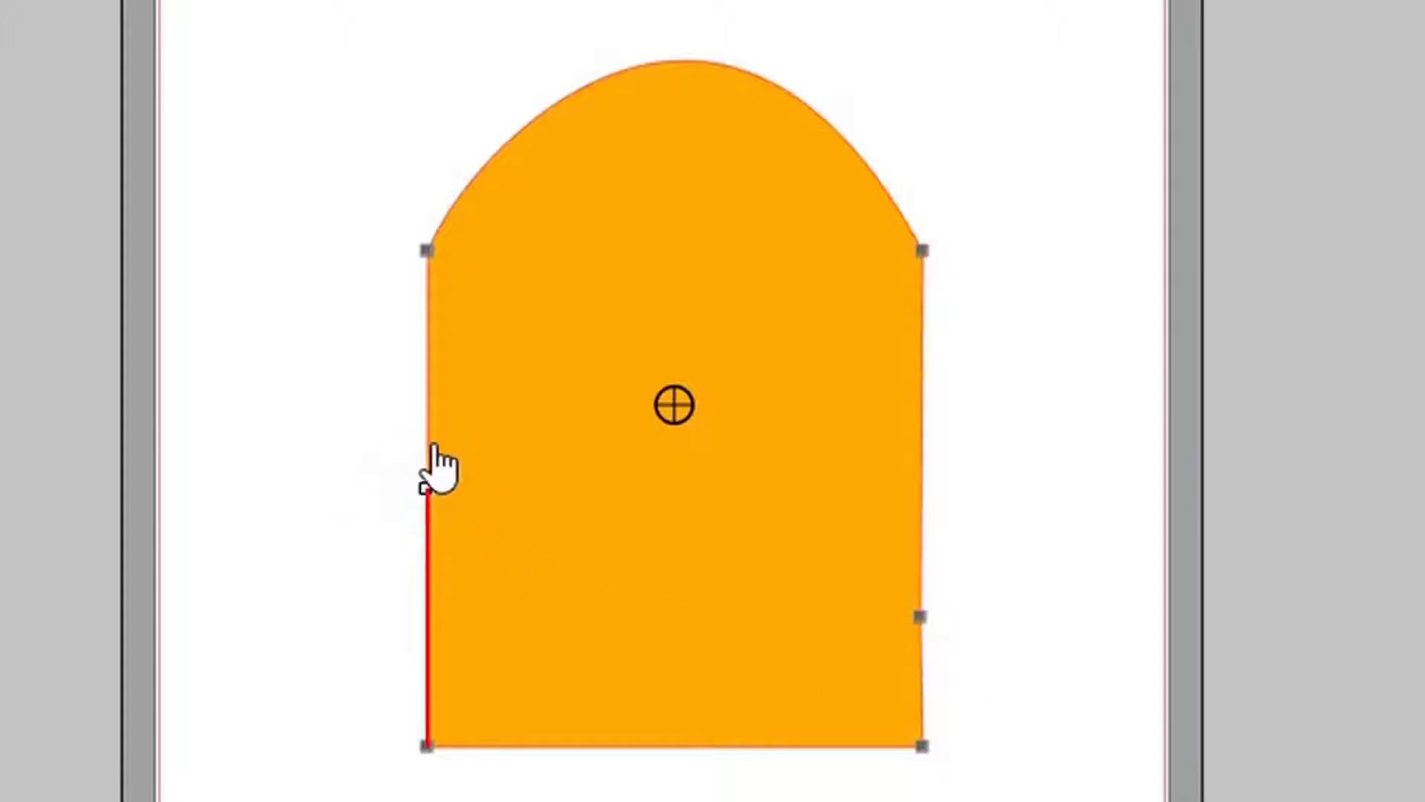
{"action": "left_click", "coordinate": [427, 370]}
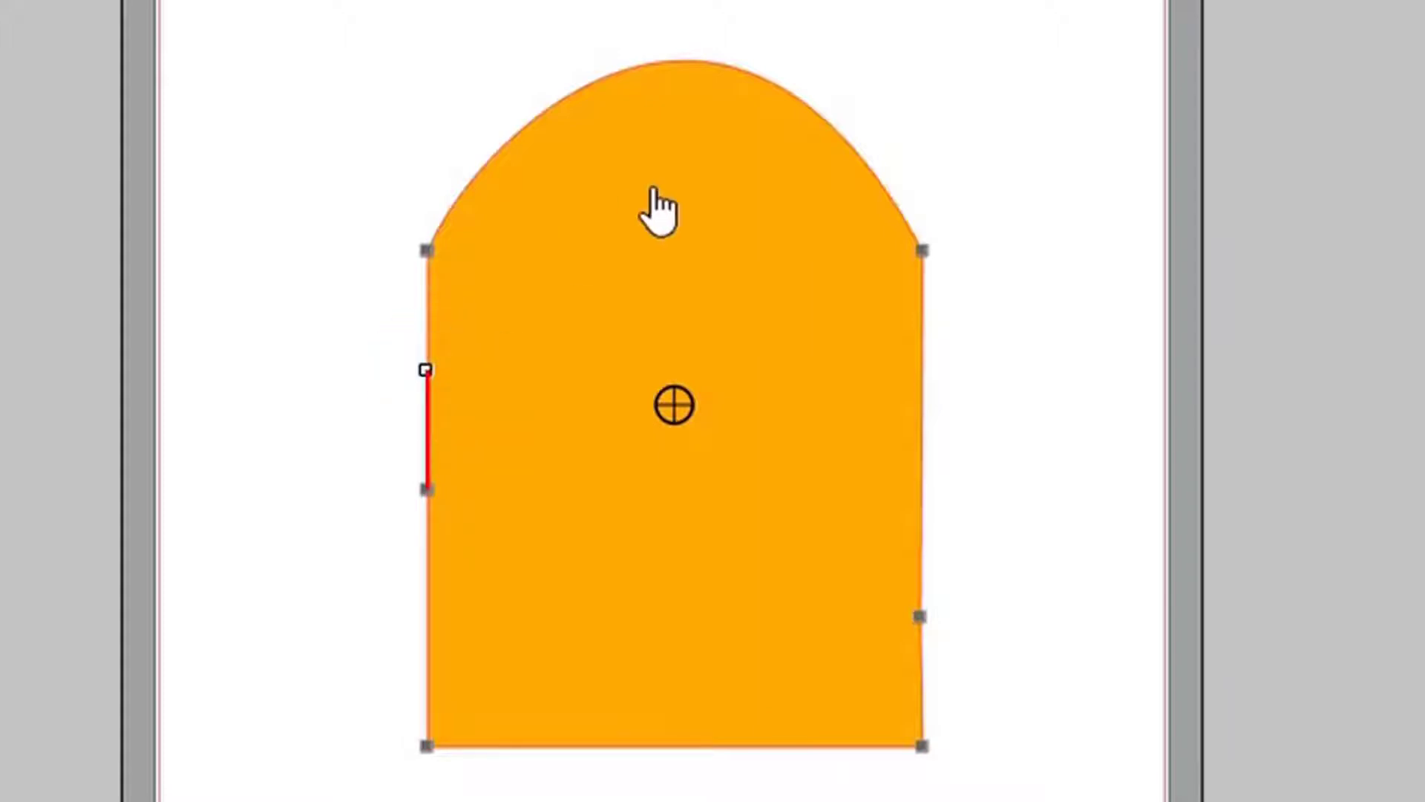
- Add a point atop the arch, drag it into a lopsided peak, and add two bottom-edge points
{"action": "left_click", "coordinate": [678, 59]}
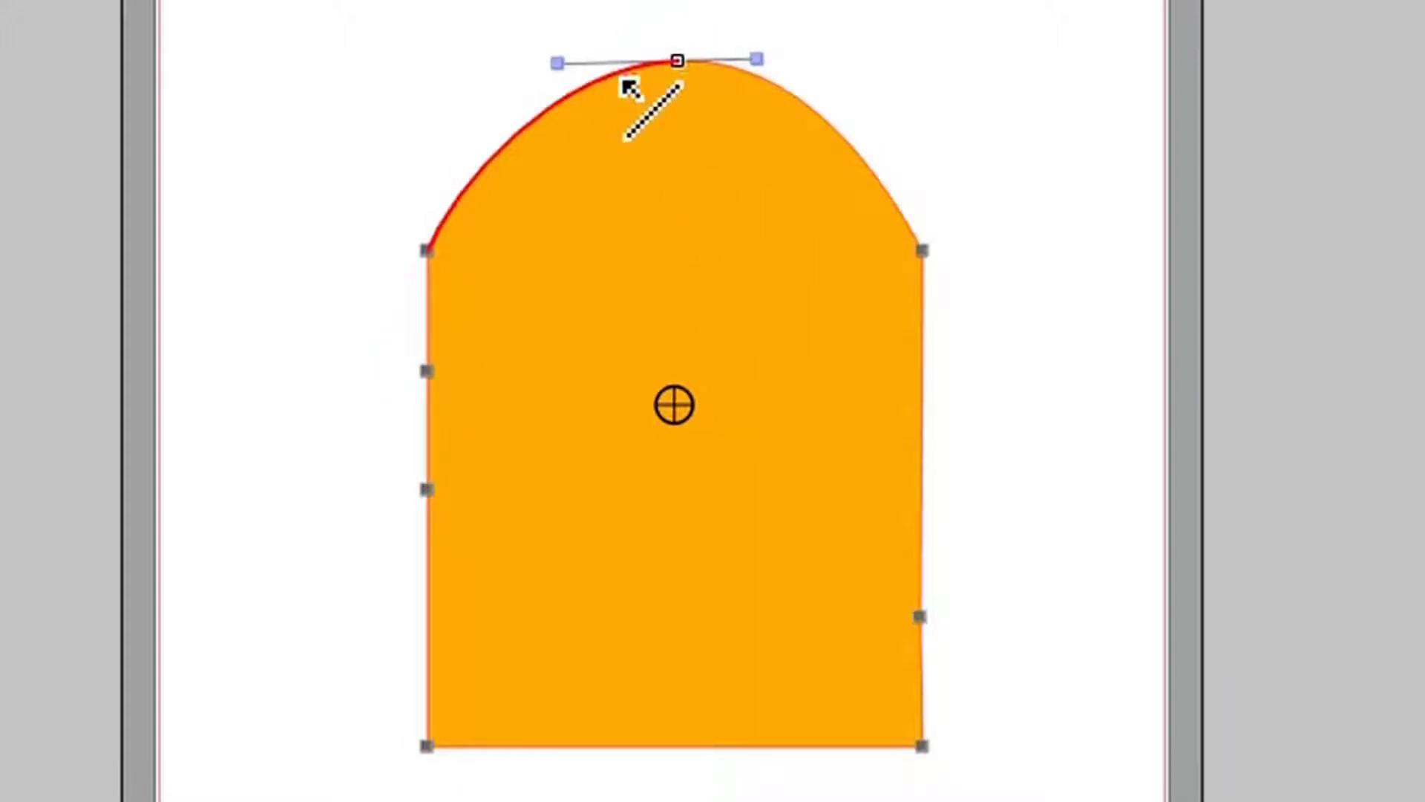
{"action": "left_click_drag", "start_coordinate": [757, 59], "coordinate": [765, 9]}
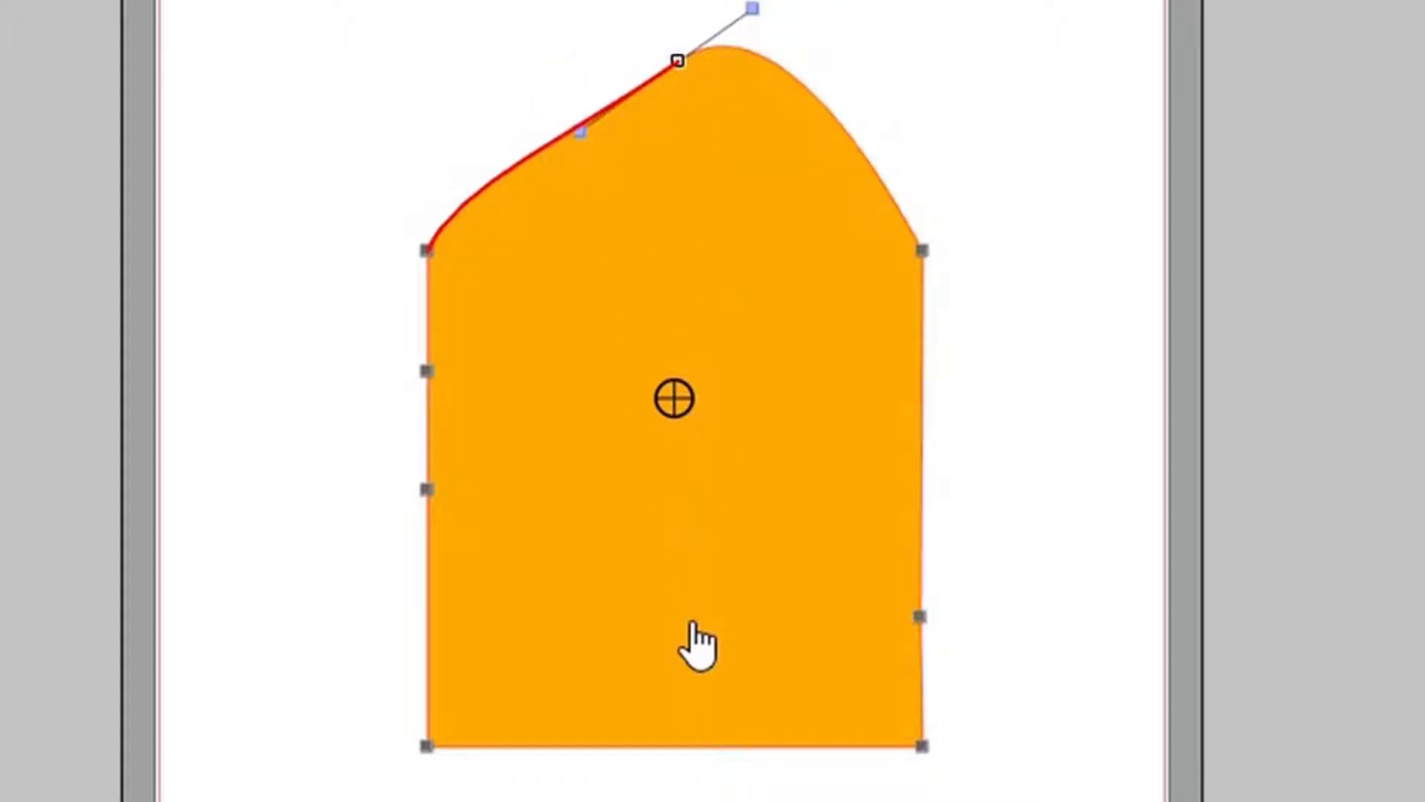
{"action": "double_click", "coordinate": [647, 745]}
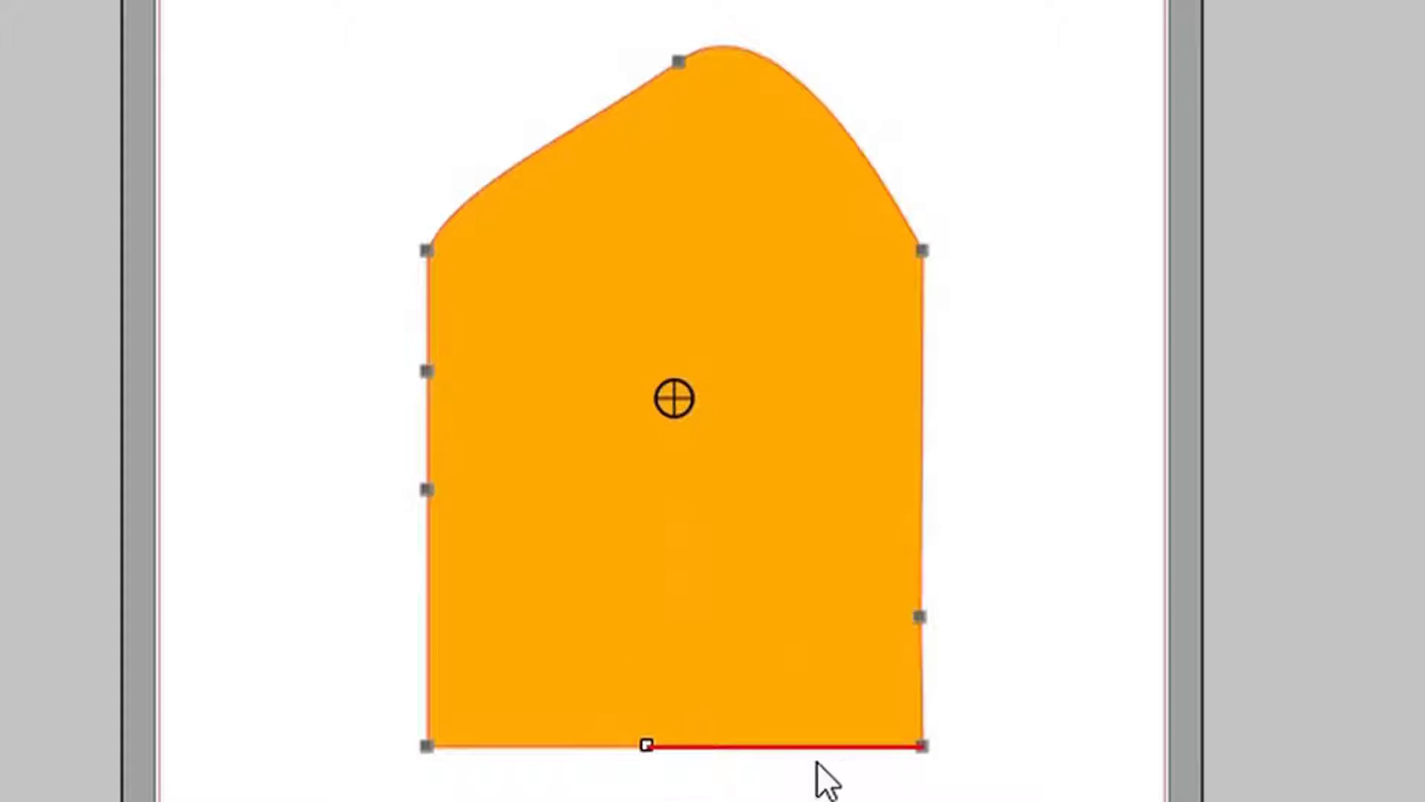
{"action": "double_click", "coordinate": [845, 746]}
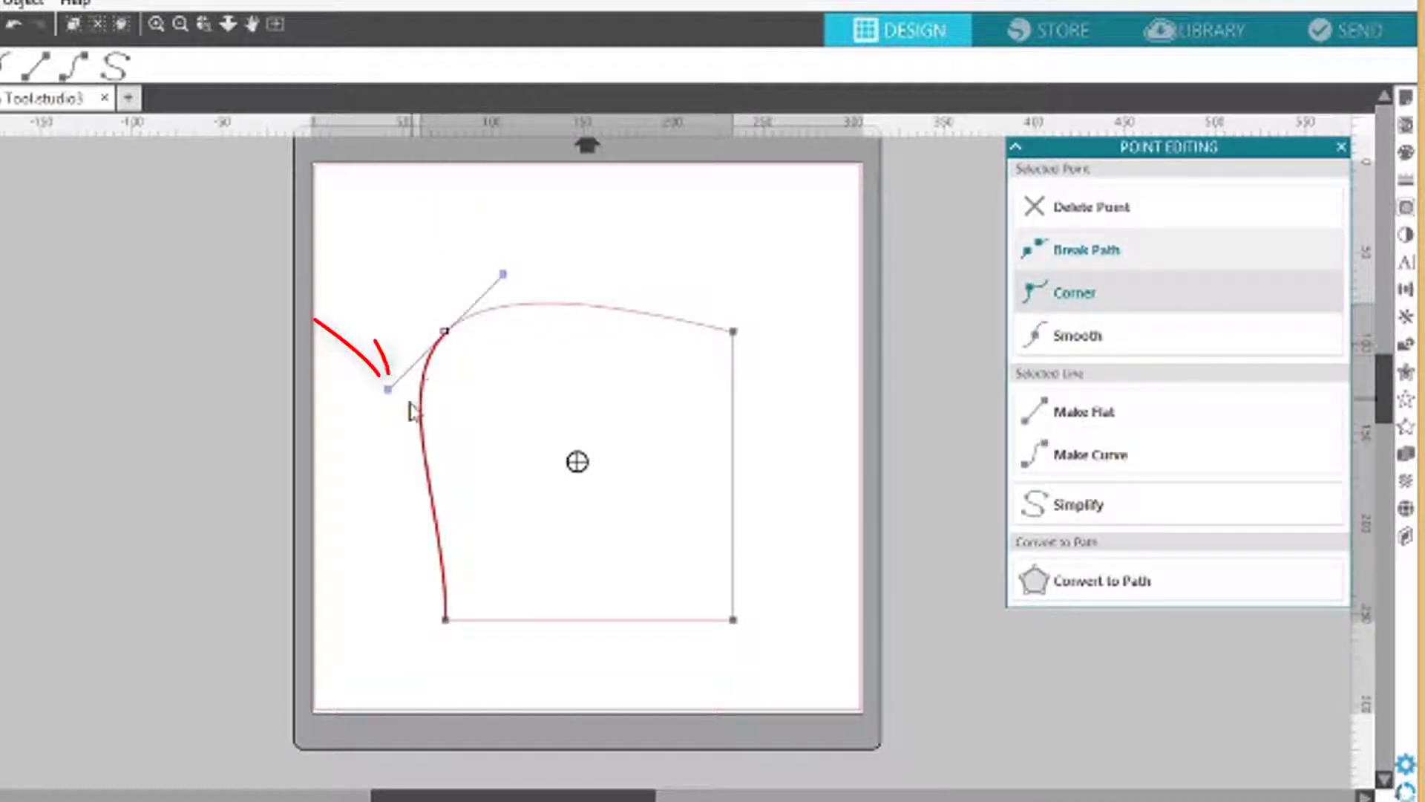
- Drag the left-side and top-edge bezier handles back so both edges lie flat
{"action": "left_click_drag", "start_coordinate": [389, 393], "coordinate": [446, 429]}
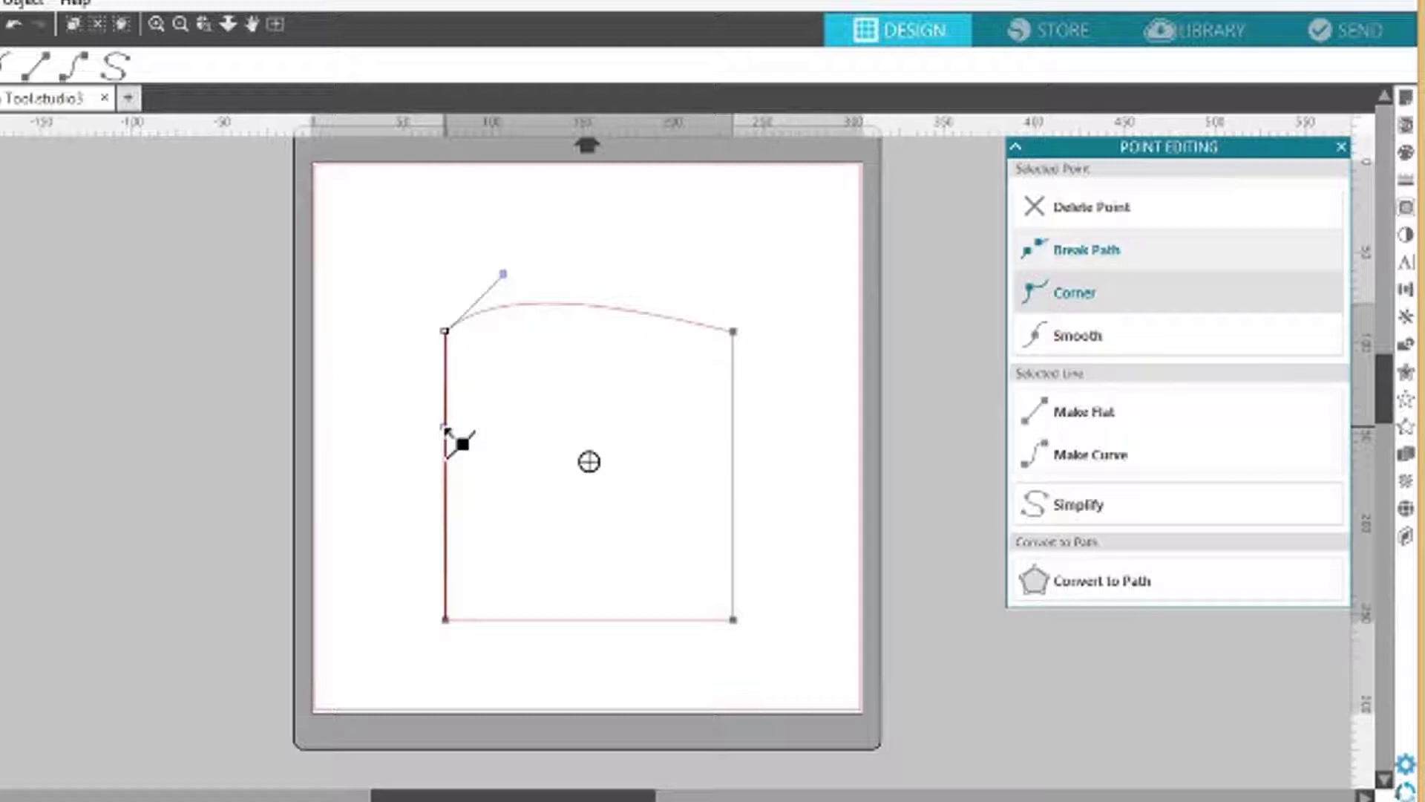
{"action": "left_click_drag", "start_coordinate": [499, 273], "coordinate": [511, 331]}
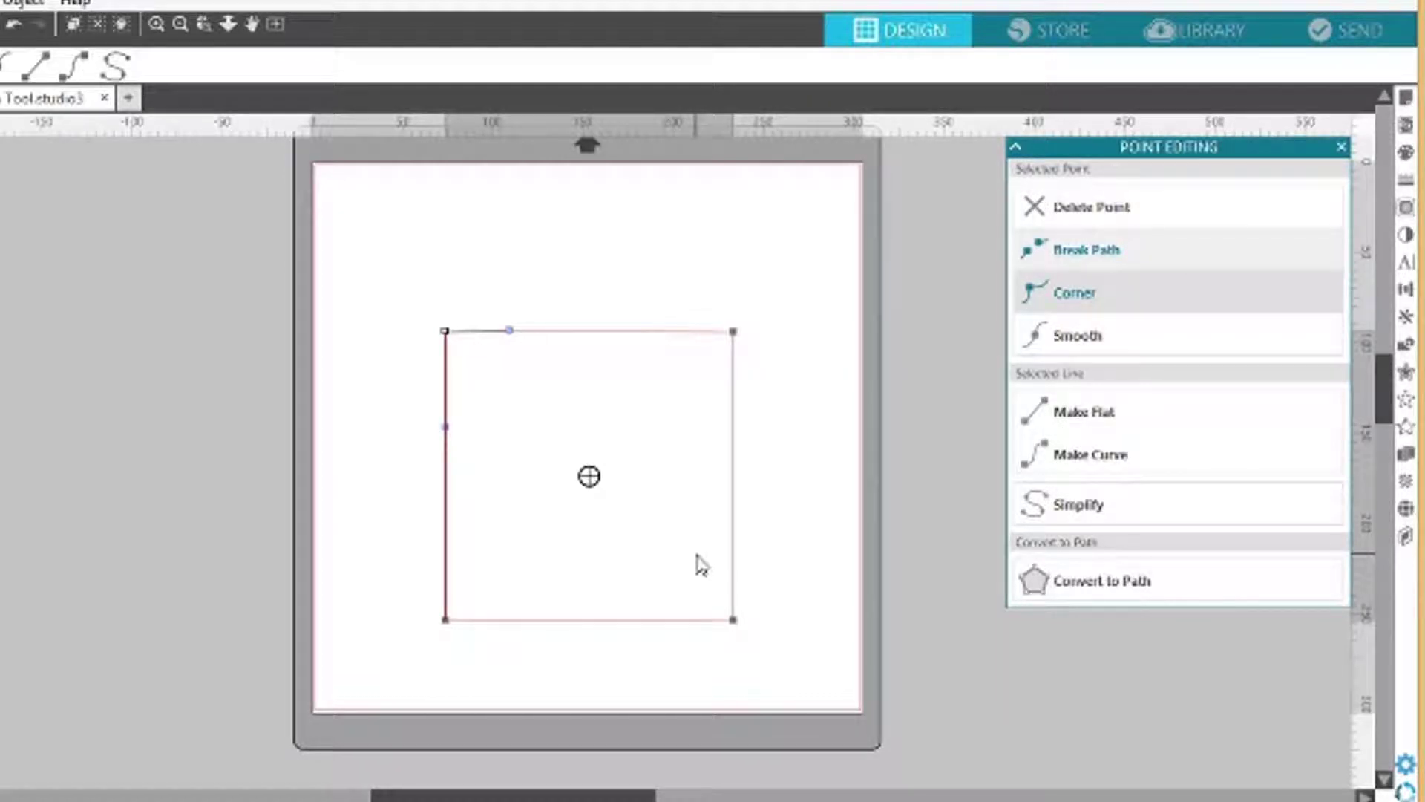
- Make the top-right corner a Smooth point, then apply straightening to the top edge
{"action": "left_click", "coordinate": [444, 331]}
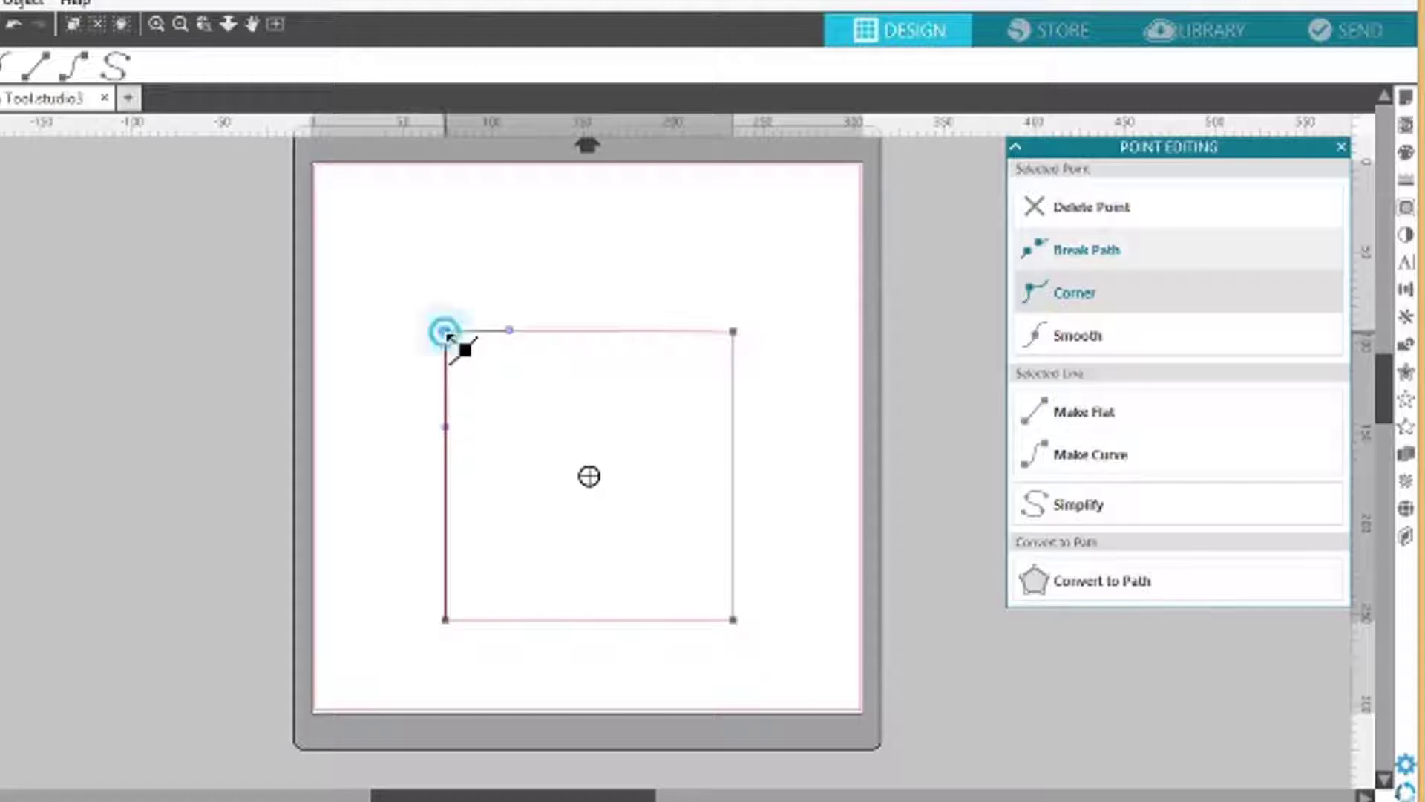
{"action": "left_click", "coordinate": [733, 331]}
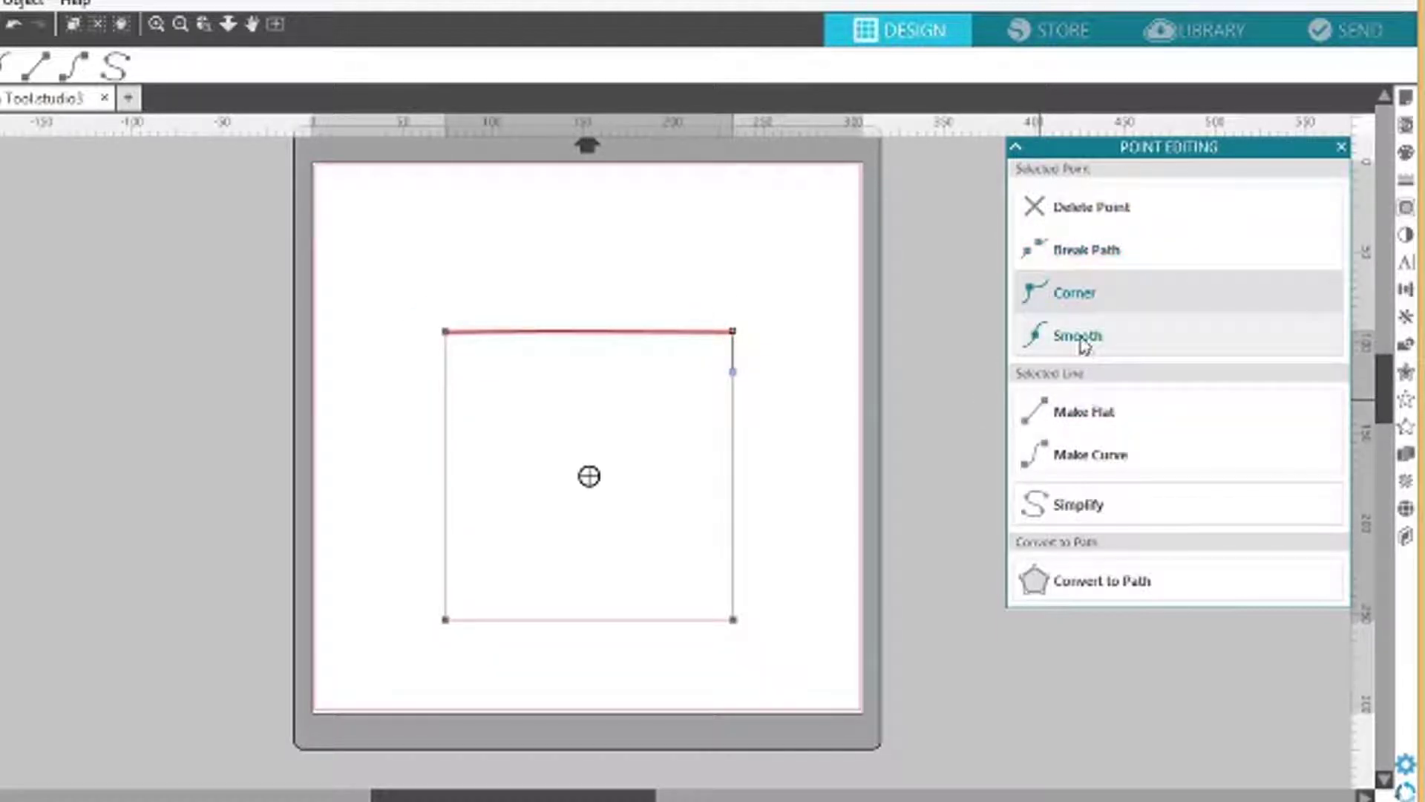
{"action": "left_click", "coordinate": [1083, 343]}
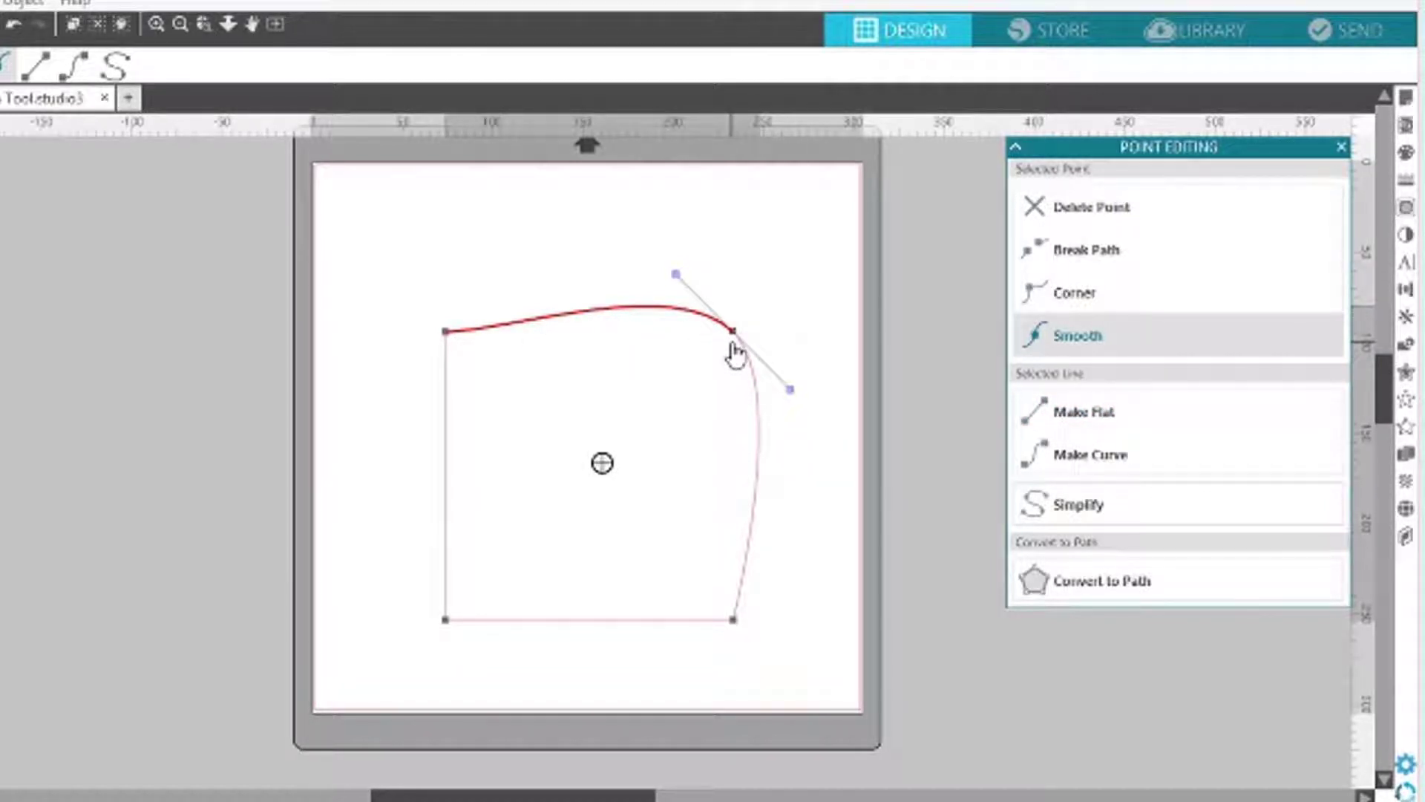
{"action": "left_click", "coordinate": [1088, 417]}
- Reselect the top-right point, apply Make Flat then Make Curve to the top segment, and deselect
{"action": "left_click", "coordinate": [430, 652]}
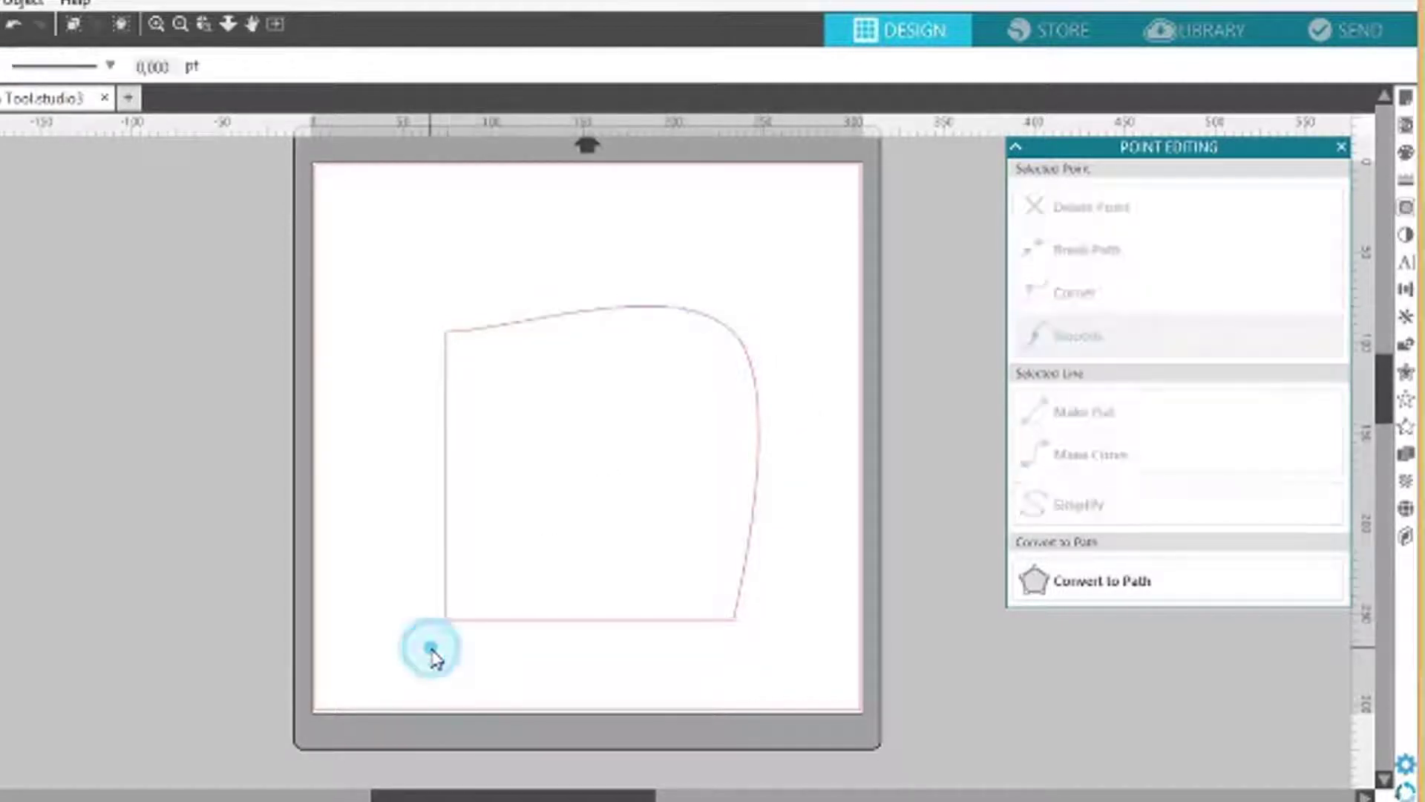
{"action": "left_click", "coordinate": [695, 622]}
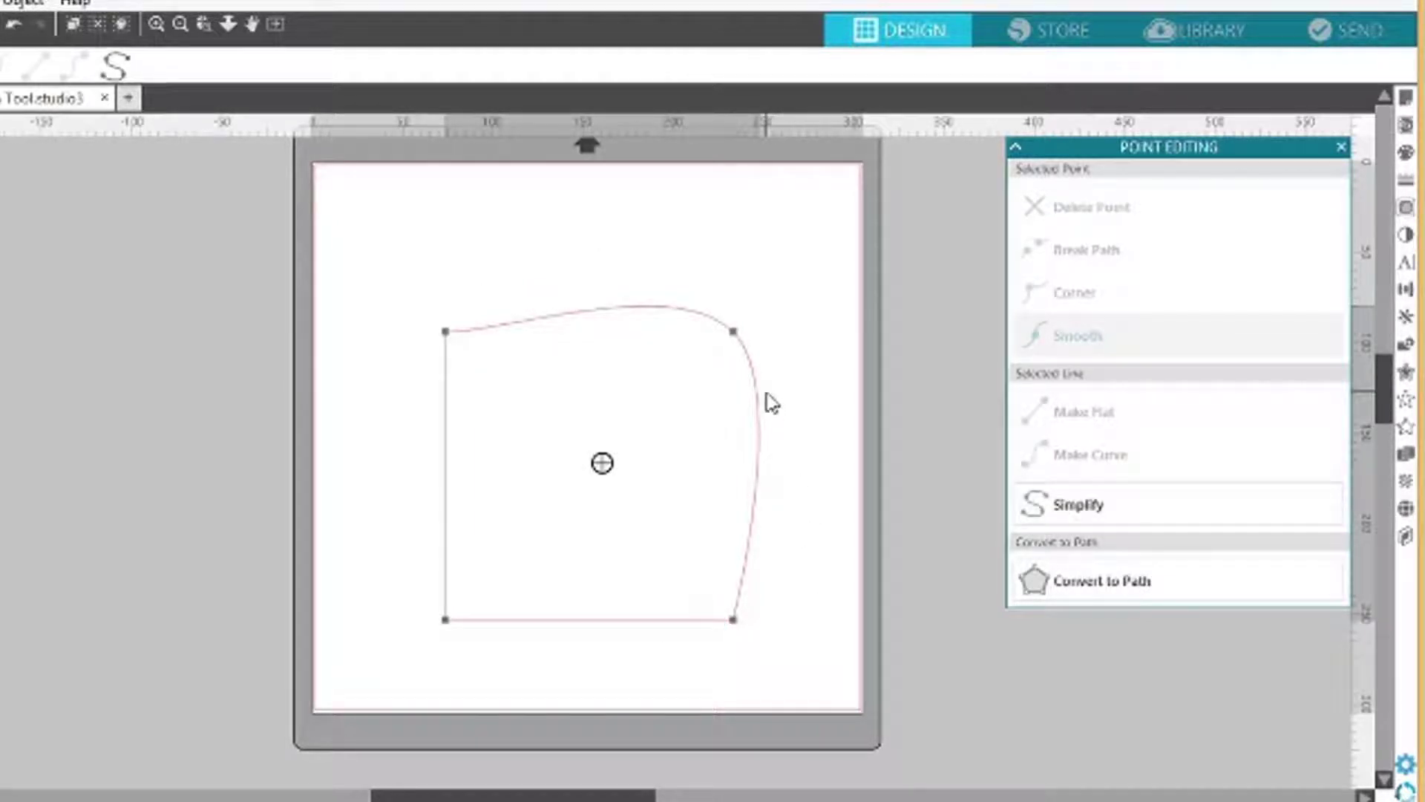
{"action": "left_click", "coordinate": [734, 333]}
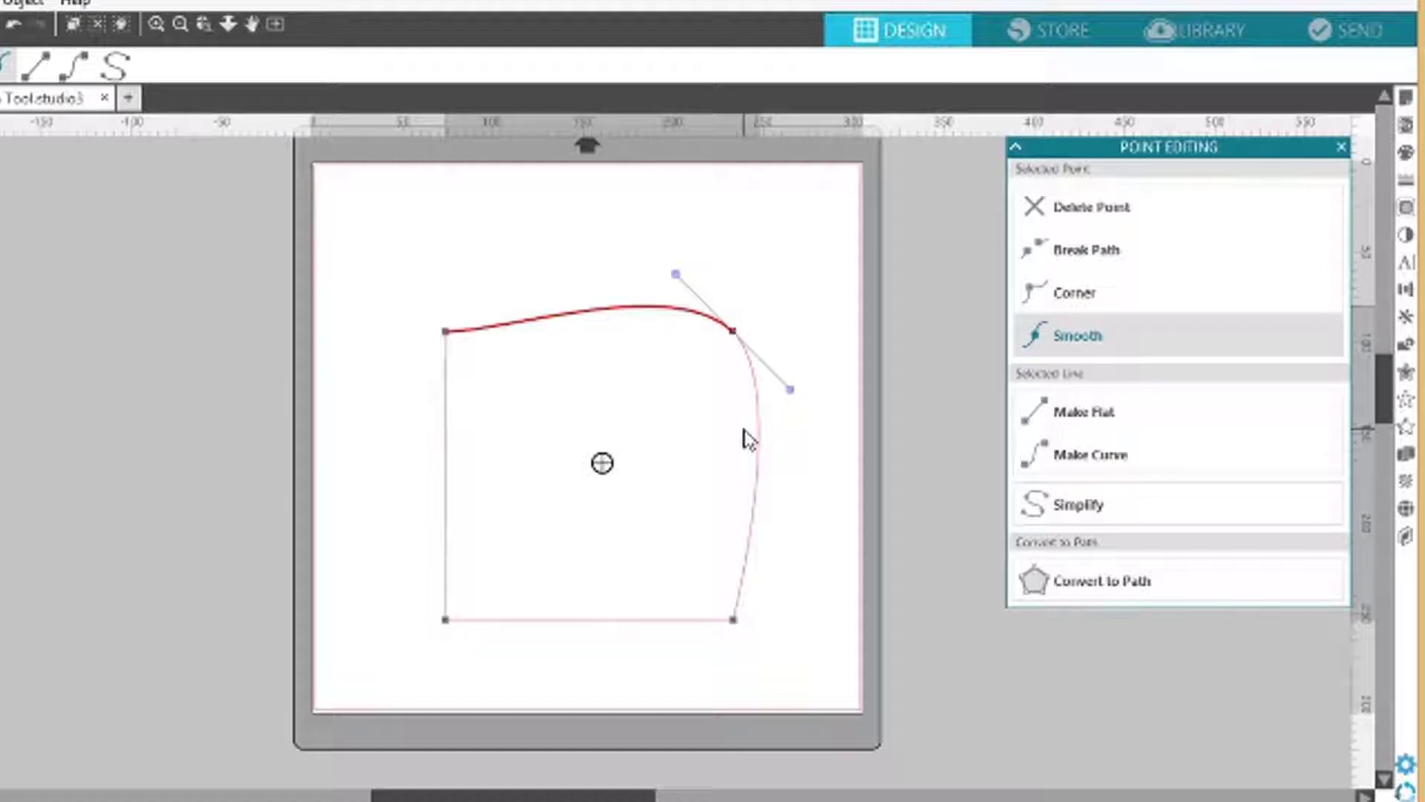
{"action": "left_click", "coordinate": [1097, 414]}
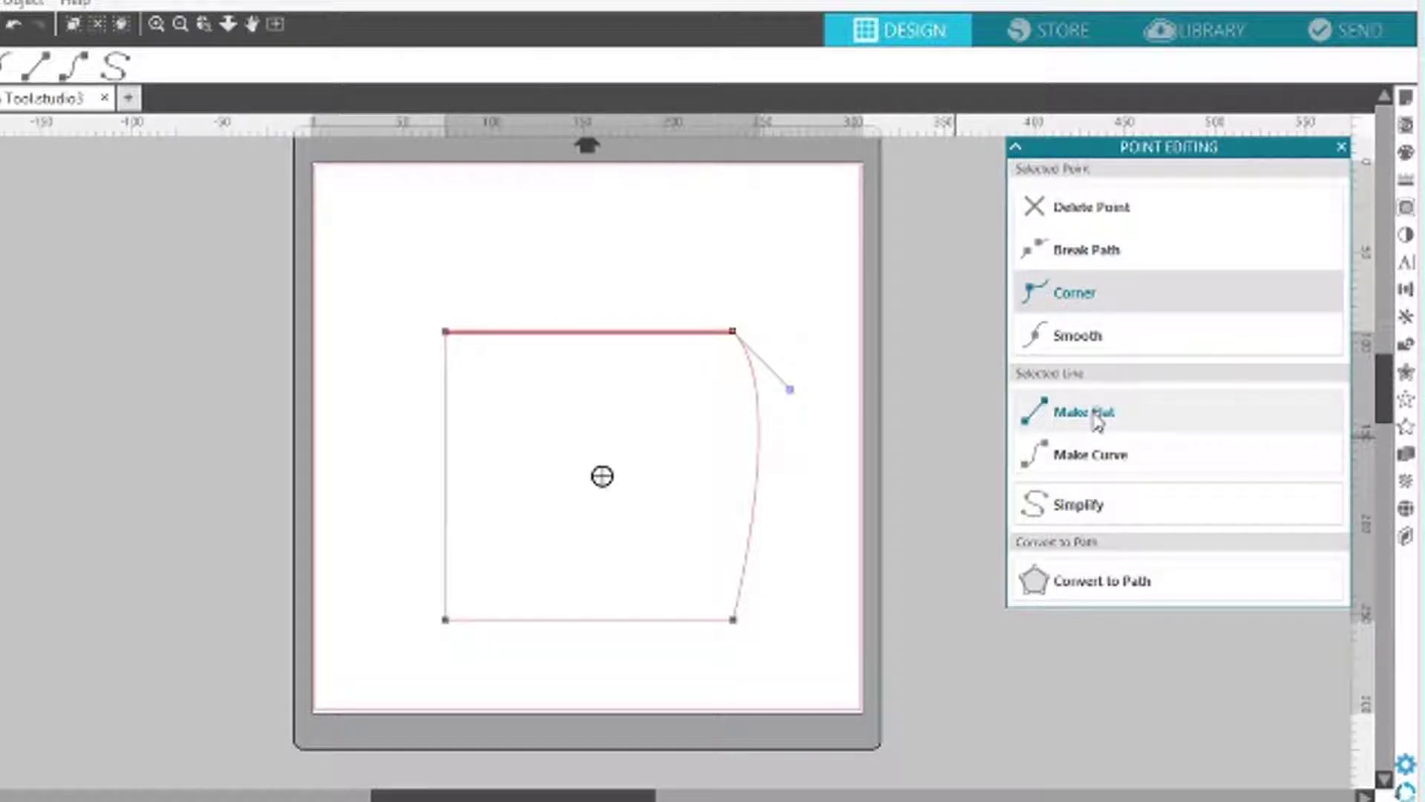
{"action": "left_click", "coordinate": [1091, 465]}
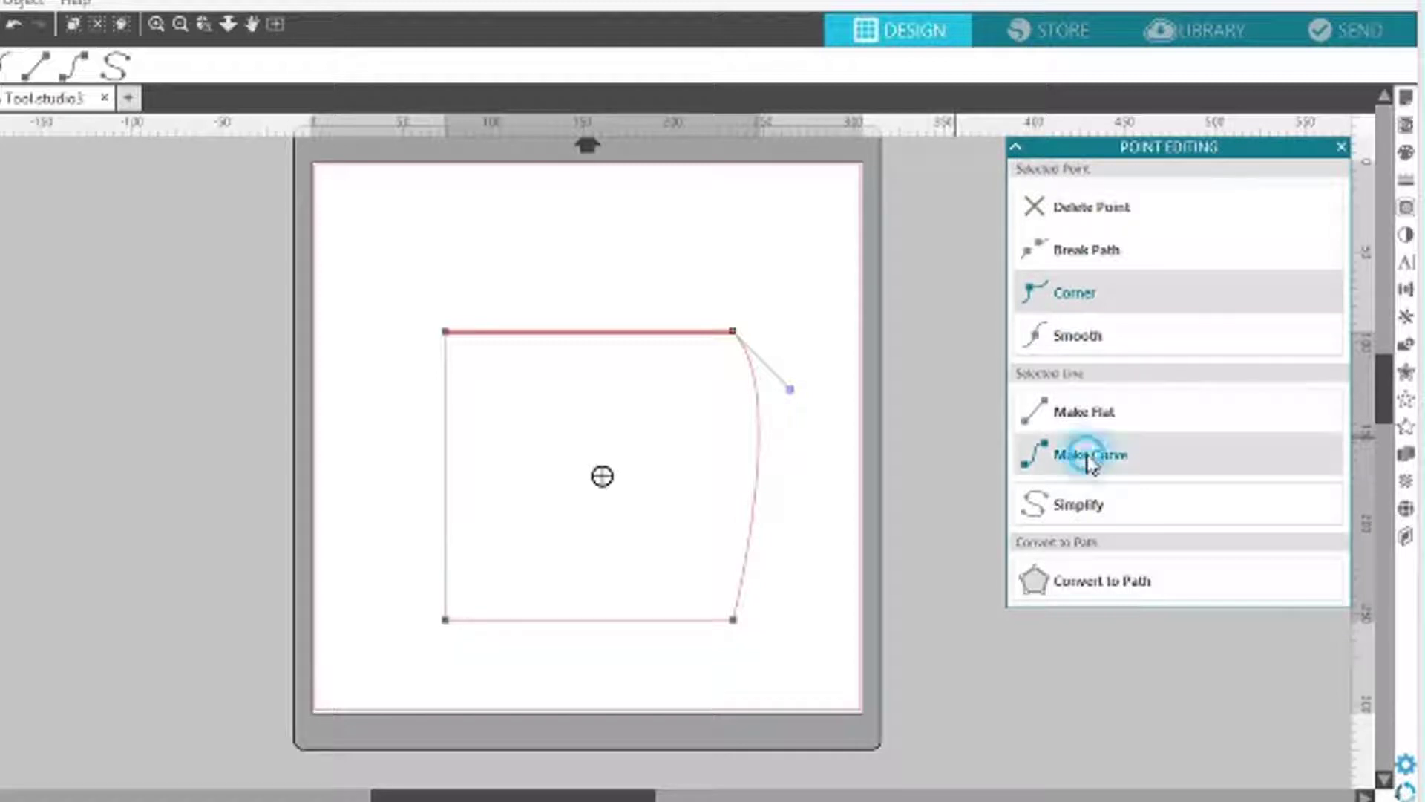
{"action": "left_click", "coordinate": [806, 645]}
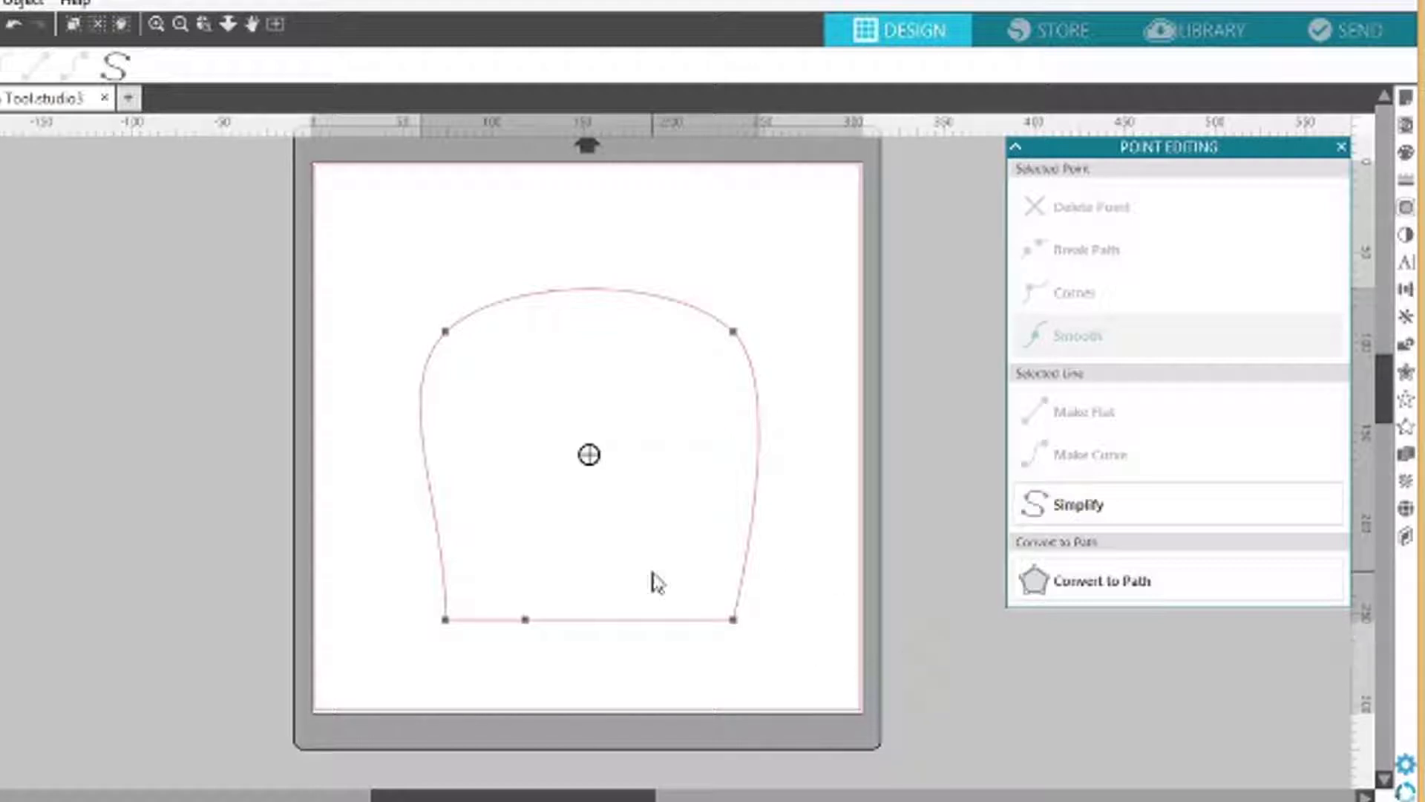
- Apply Simplify five times to the dome outline, then deselect it to view the recalculated points
{"action": "left_click", "coordinate": [1077, 510]}
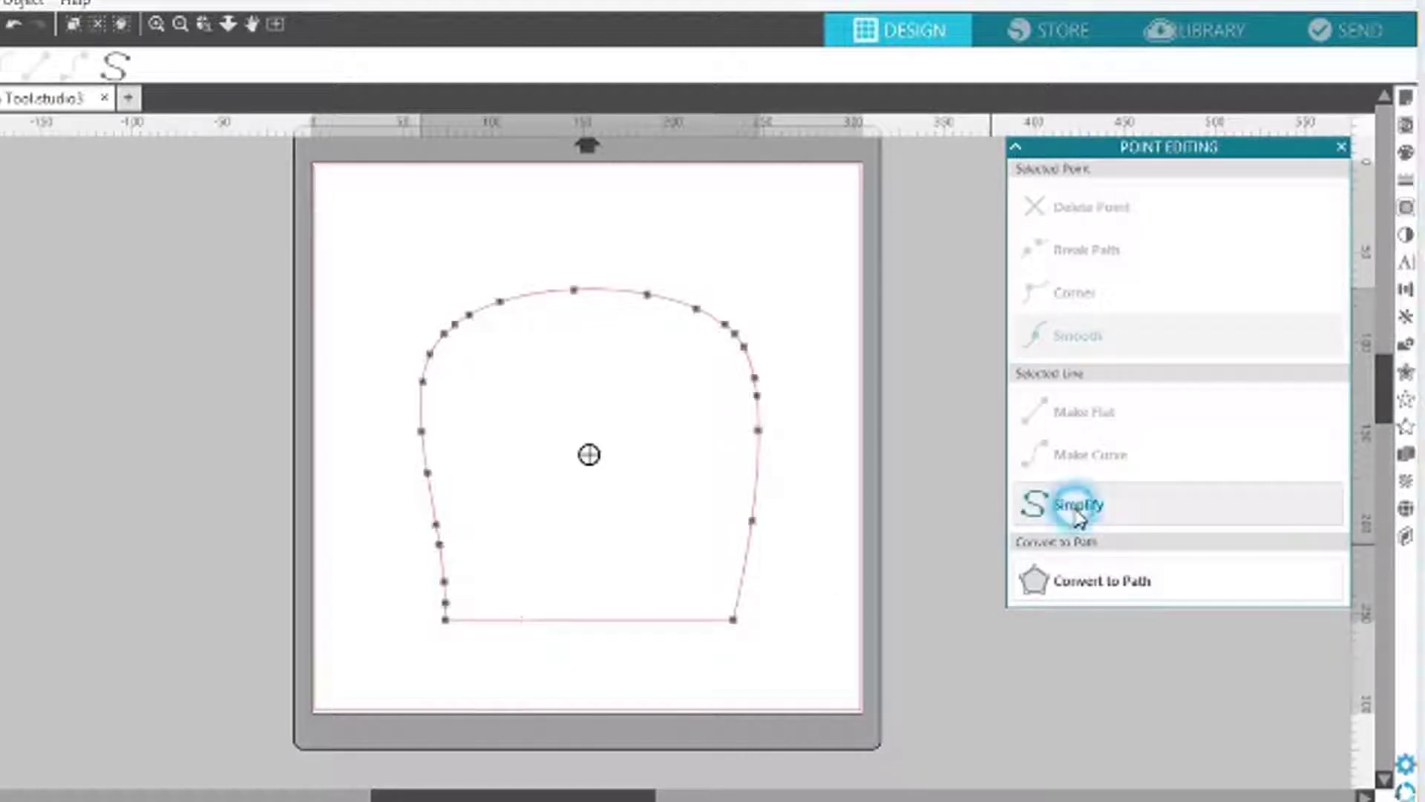
{"action": "left_click", "coordinate": [1079, 512]}
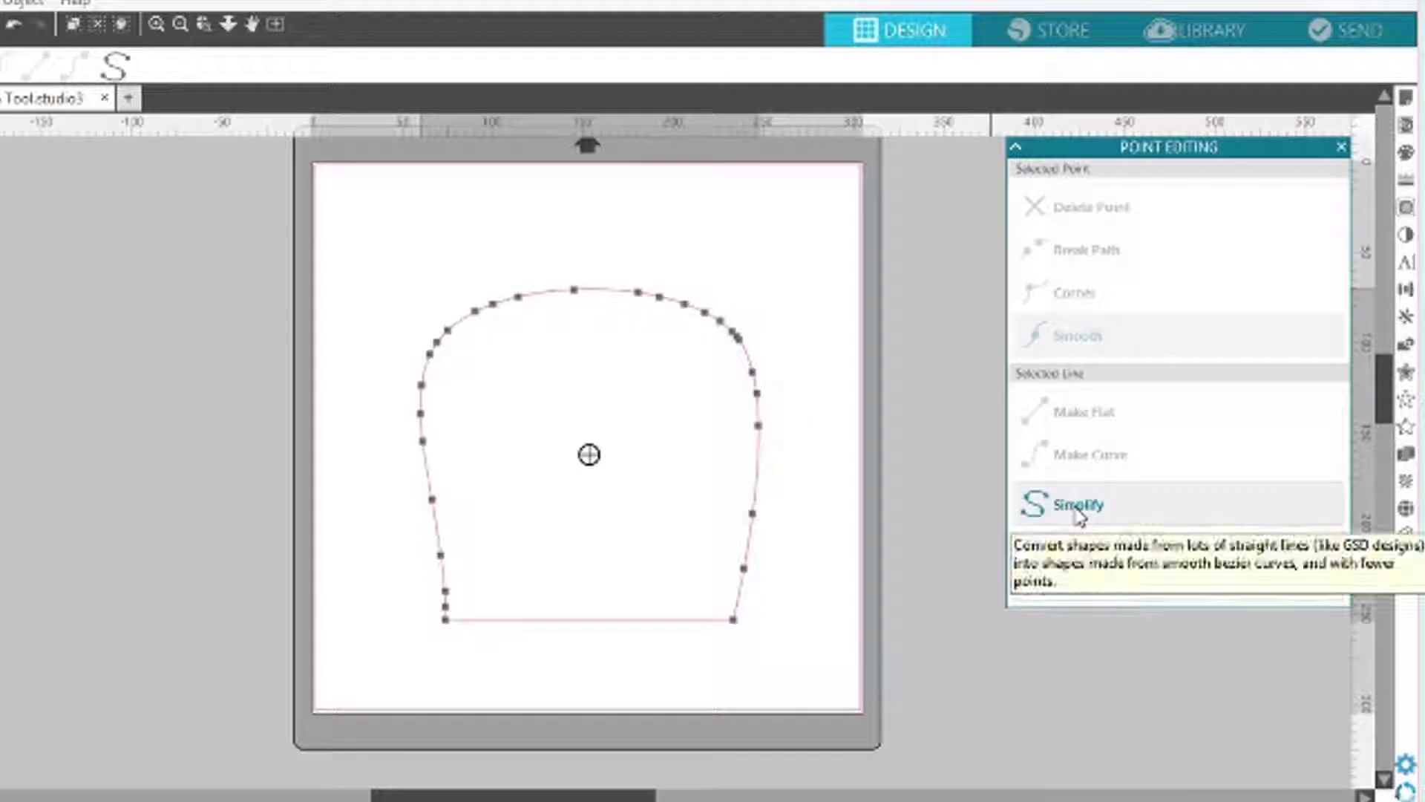
{"action": "left_click", "coordinate": [1080, 512]}
{"action": "left_click", "coordinate": [1079, 512]}
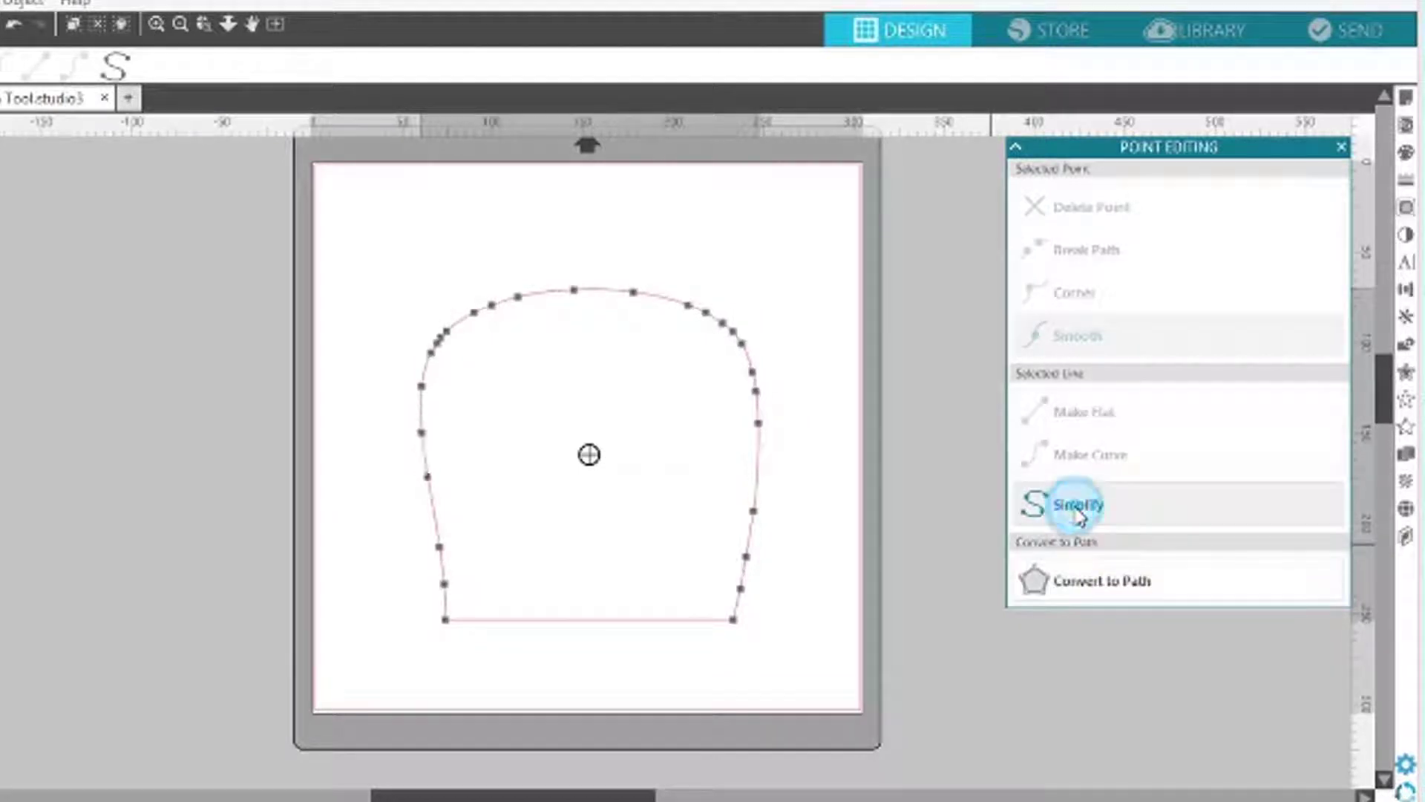
{"action": "left_click", "coordinate": [1052, 504]}
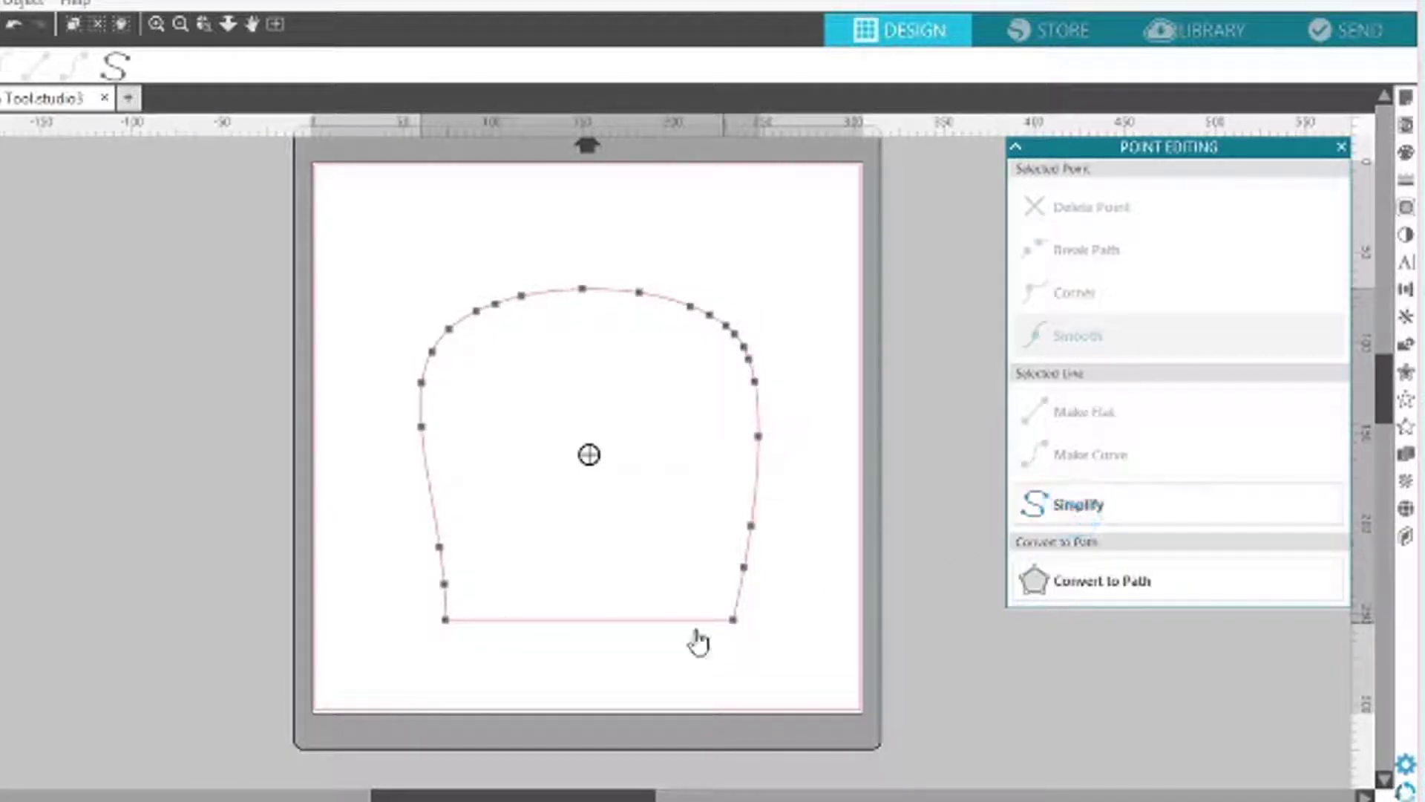
{"action": "left_click", "coordinate": [582, 657]}
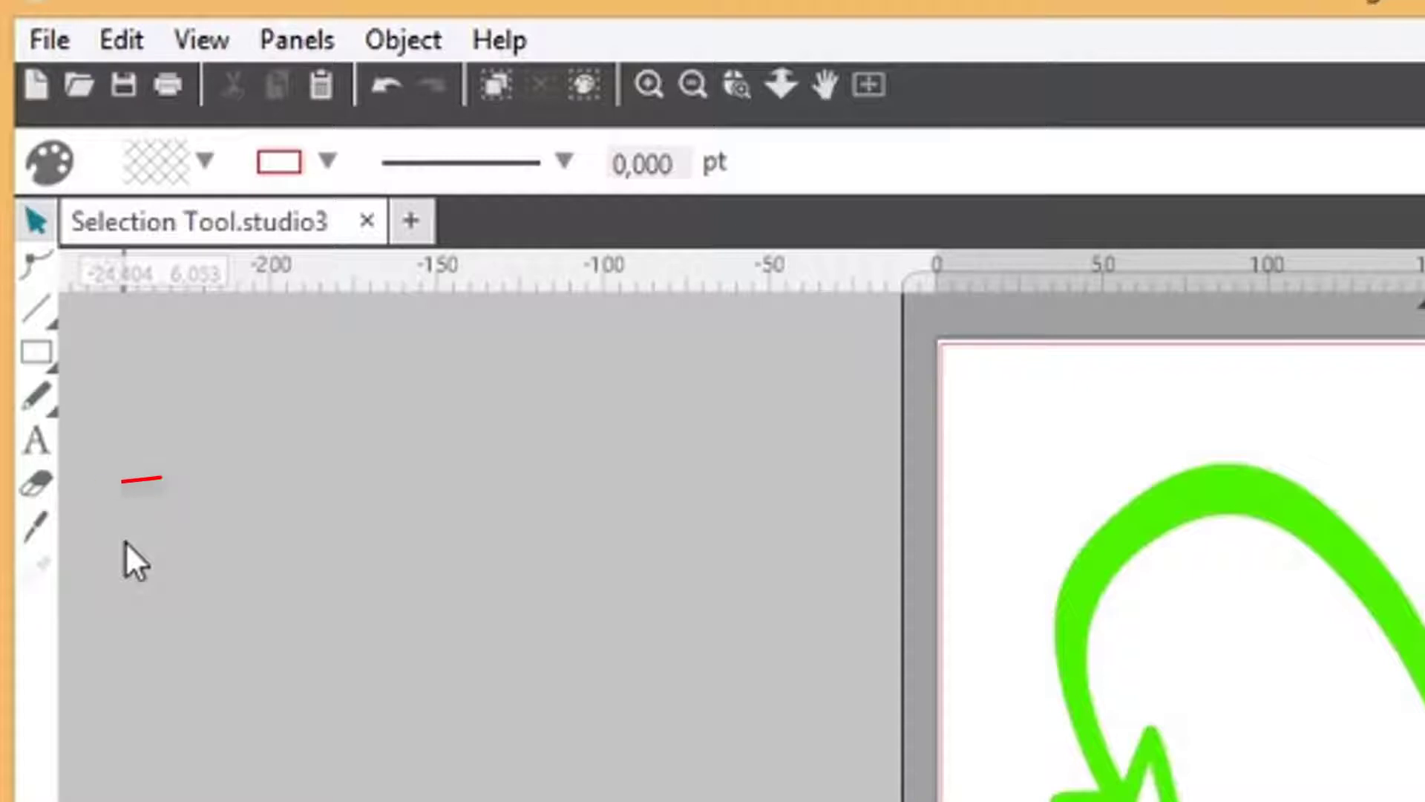
- Select the Eraser tool for the green heart-and-arrow design
{"action": "left_click", "coordinate": [35, 484]}
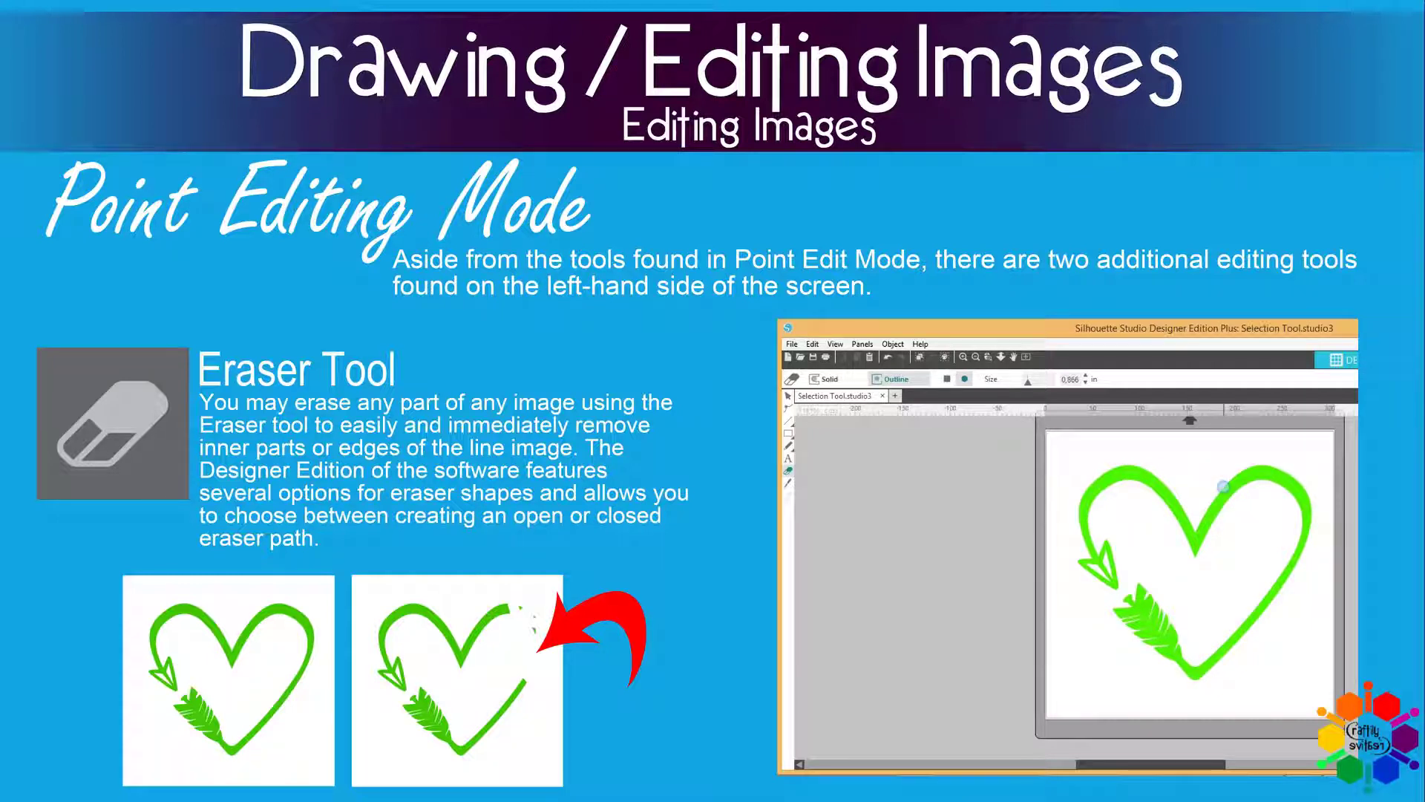
- Erase a short gap across the stroke of the green heart's right lobe
{"action": "mouse_move", "coordinate": [1206, 485]}
{"action": "left_mouse_down"}
{"action": "mouse_move", "coordinate": [1231, 519]}
{"action": "mouse_move", "coordinate": [1232, 476]}
{"action": "mouse_move", "coordinate": [1239, 499]}
{"action": "mouse_move", "coordinate": [1264, 467]}
{"action": "mouse_move", "coordinate": [1274, 483]}
{"action": "mouse_move", "coordinate": [1290, 470]}
{"action": "mouse_move", "coordinate": [1305, 497]}
{"action": "mouse_move", "coordinate": [1274, 609]}
{"action": "mouse_move", "coordinate": [1323, 512]}
{"action": "mouse_move", "coordinate": [1263, 467]}
{"action": "mouse_move", "coordinate": [1225, 499]}
{"action": "left_mouse_up"}
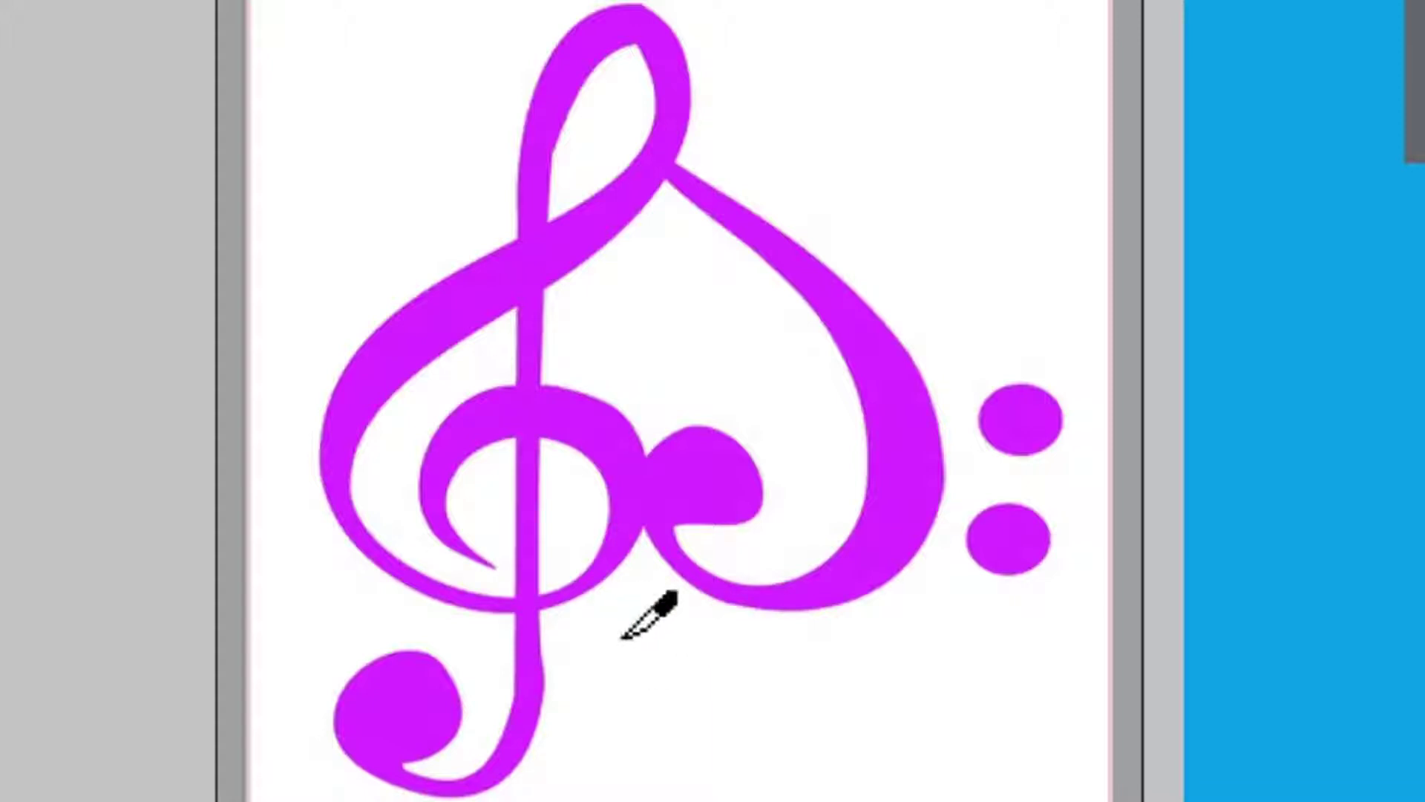
- Knife a diagonal cut through the clef heart and drag the bass clef and triangle piece away
{"action": "left_click", "coordinate": [633, 614]}
{"action": "left_click_drag", "start_coordinate": [633, 614], "coordinate": [861, 189]}
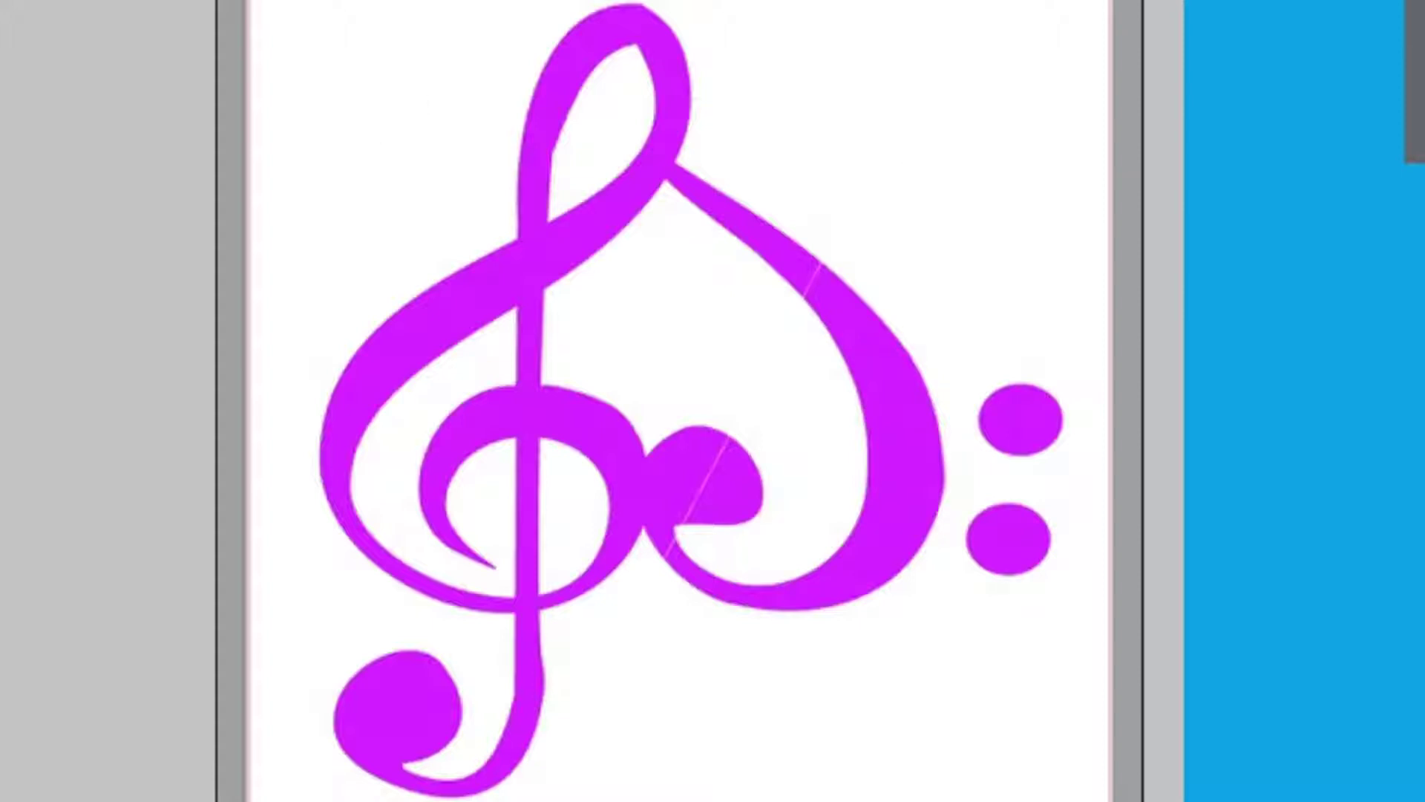
{"action": "left_click_drag", "start_coordinate": [883, 579], "coordinate": [914, 649]}
{"action": "left_click", "coordinate": [748, 507]}
{"action": "left_click_drag", "start_coordinate": [771, 545], "coordinate": [802, 566]}
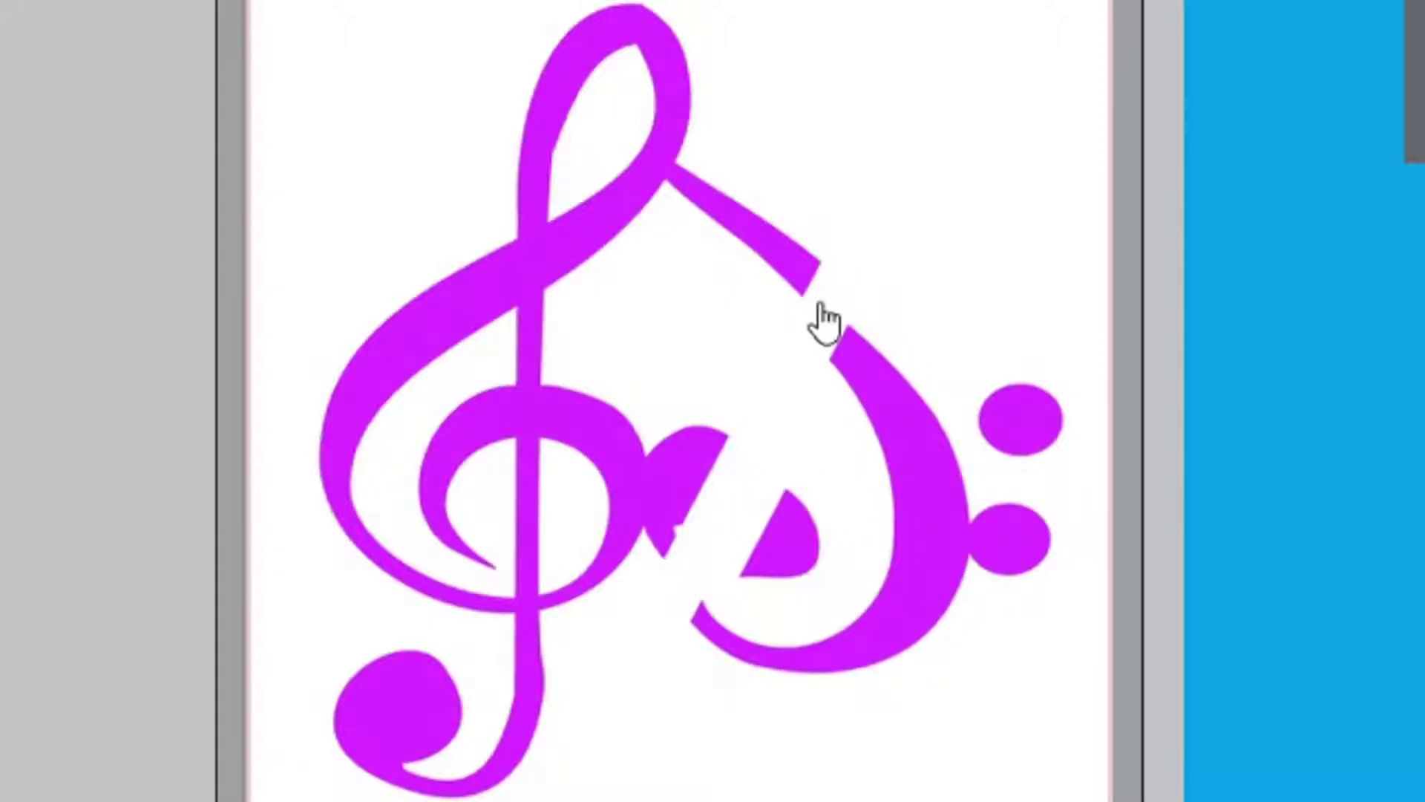